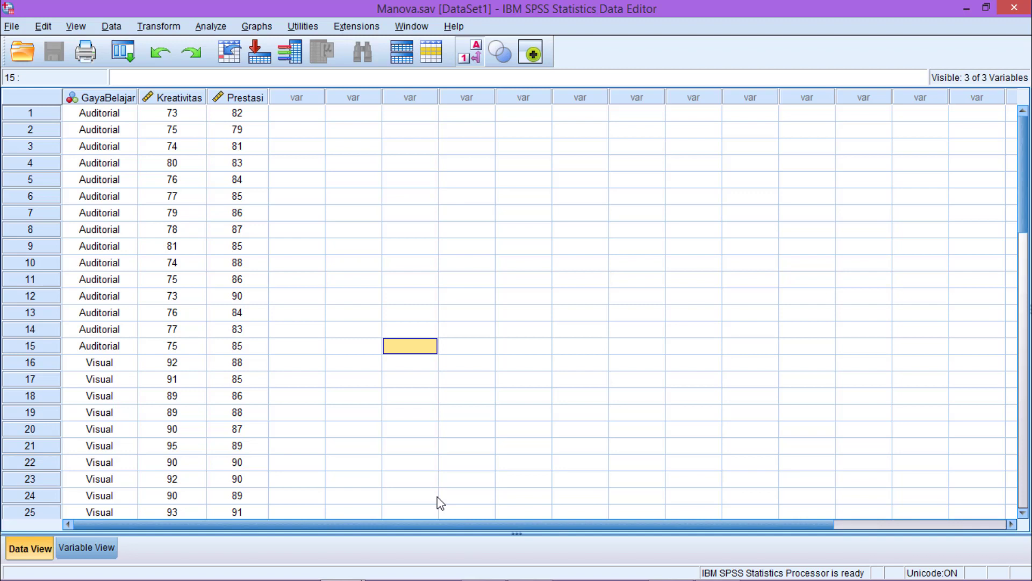
Set up a linear regression with GayaBelajar as the dependent variable and Kreativitas and Prestasi as independent variables.
click(211, 27)
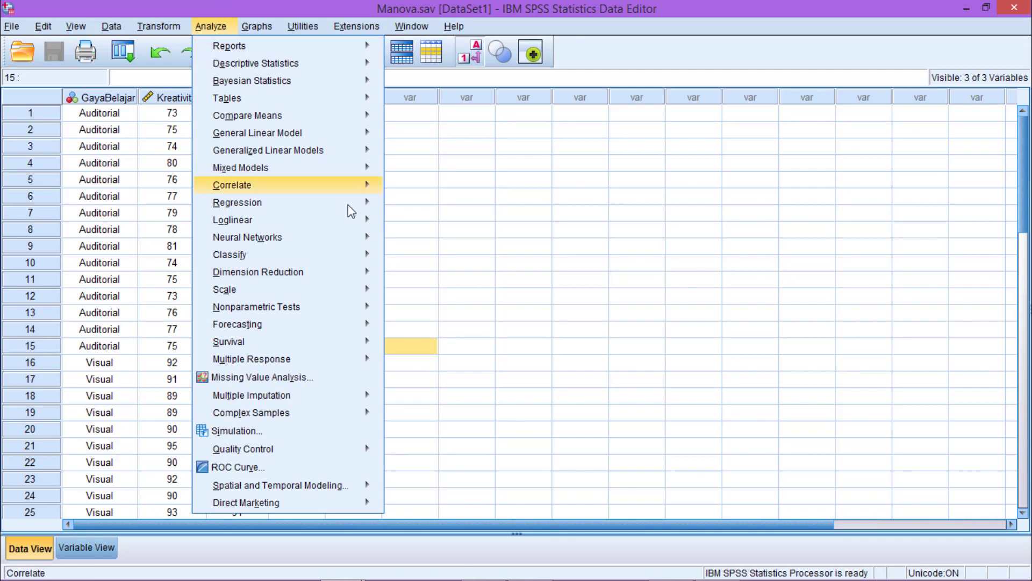
mouse_move(350, 208)
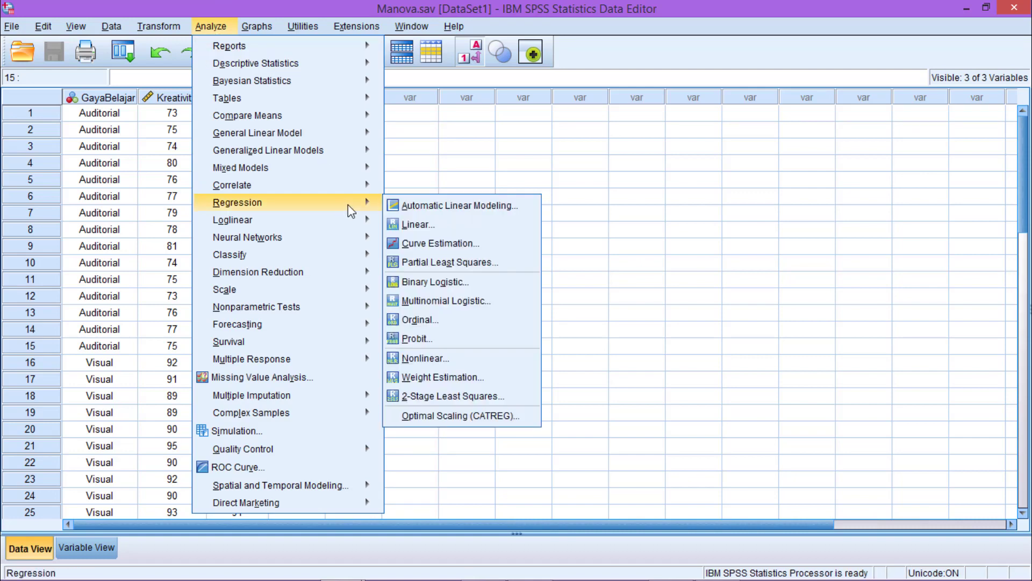
click(396, 226)
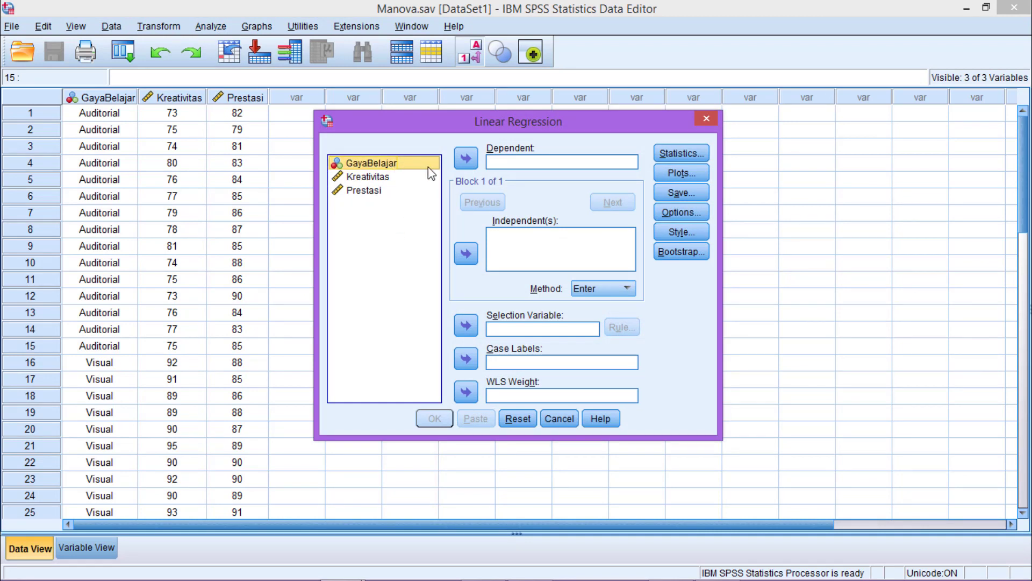
click(465, 167)
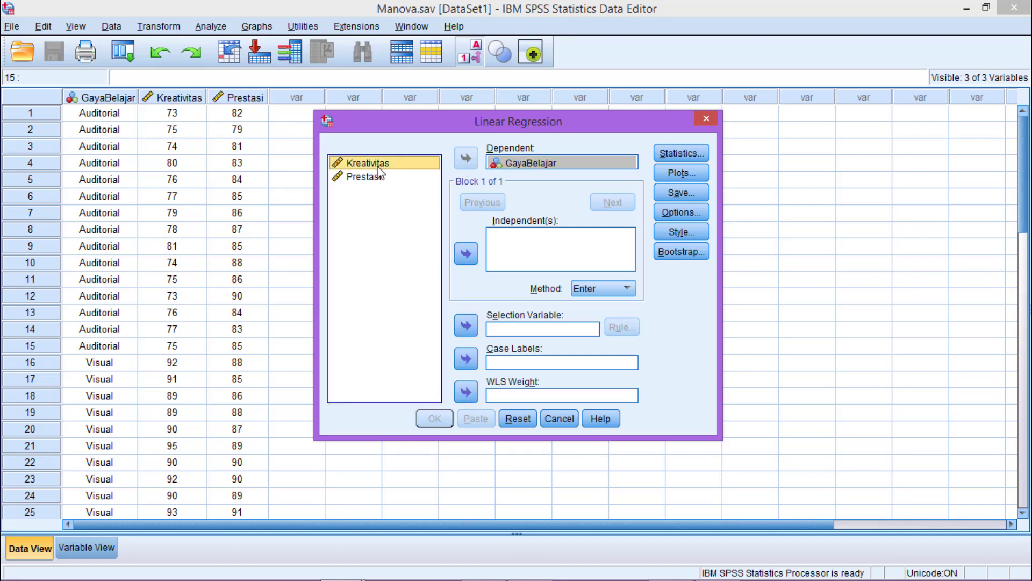
shift+click(372, 180)
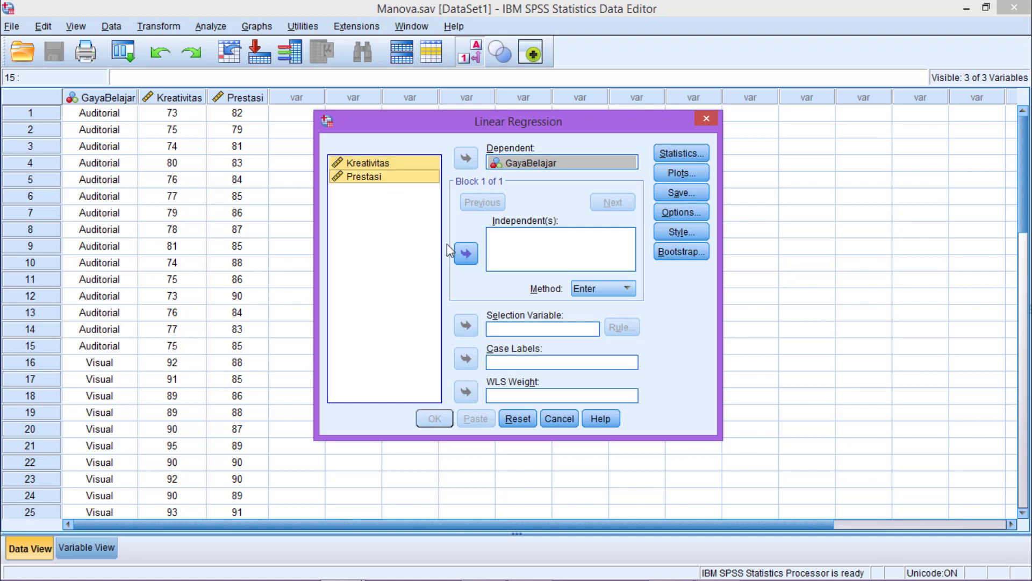
click(466, 255)
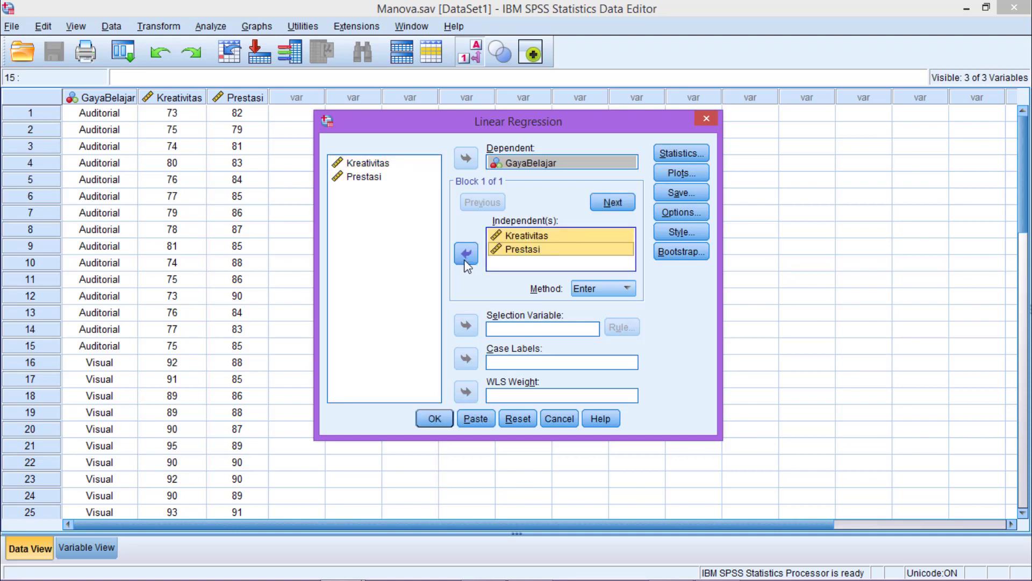
Choose to save Mahalanobis distances, run the regression, and return to the data.
click(697, 197)
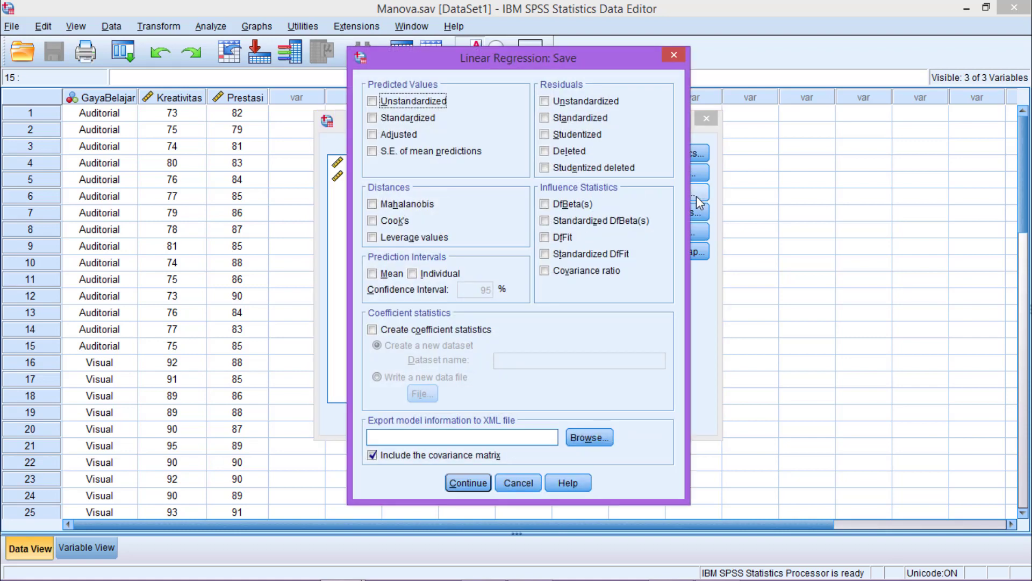
click(371, 204)
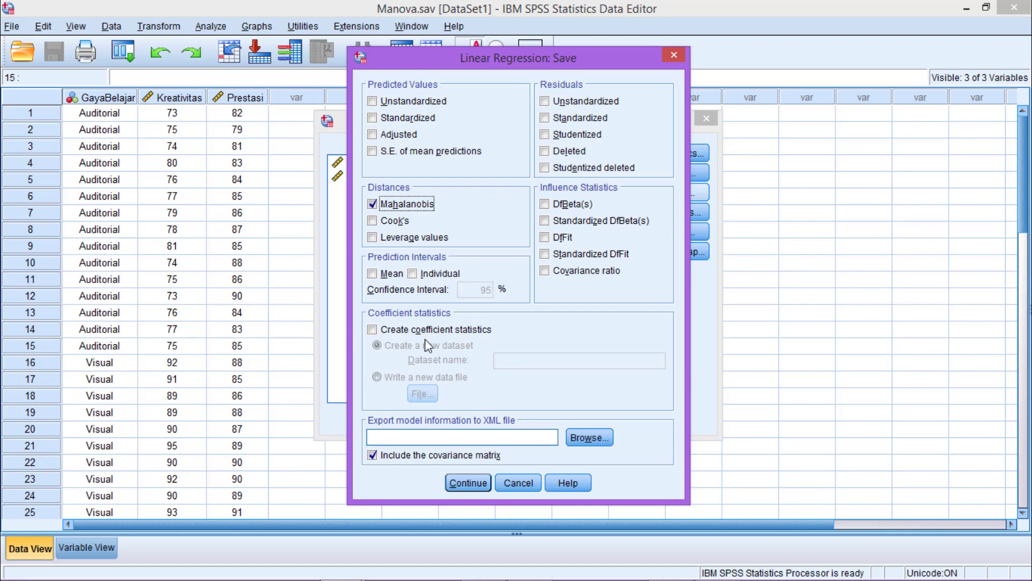
click(470, 482)
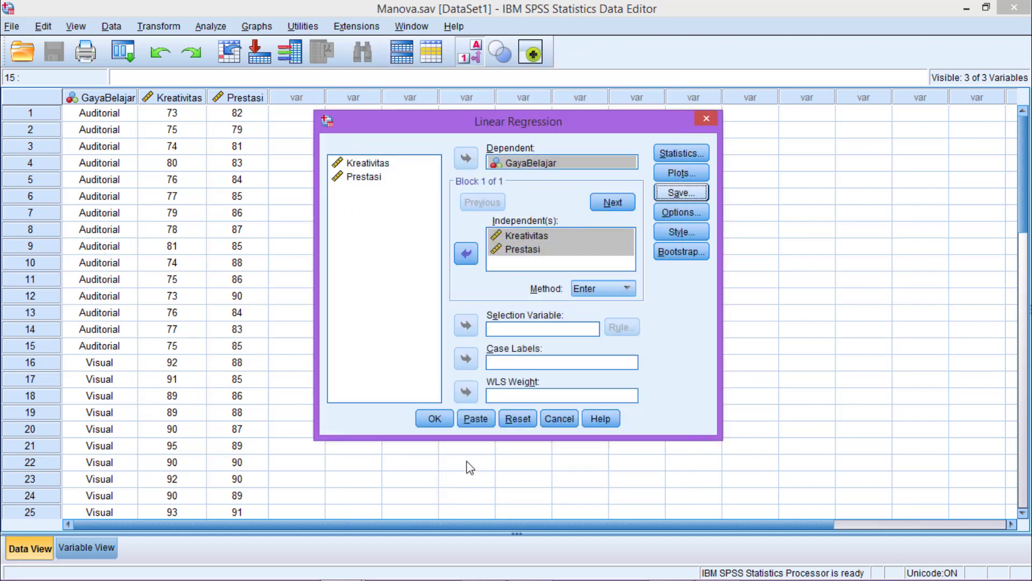
click(440, 424)
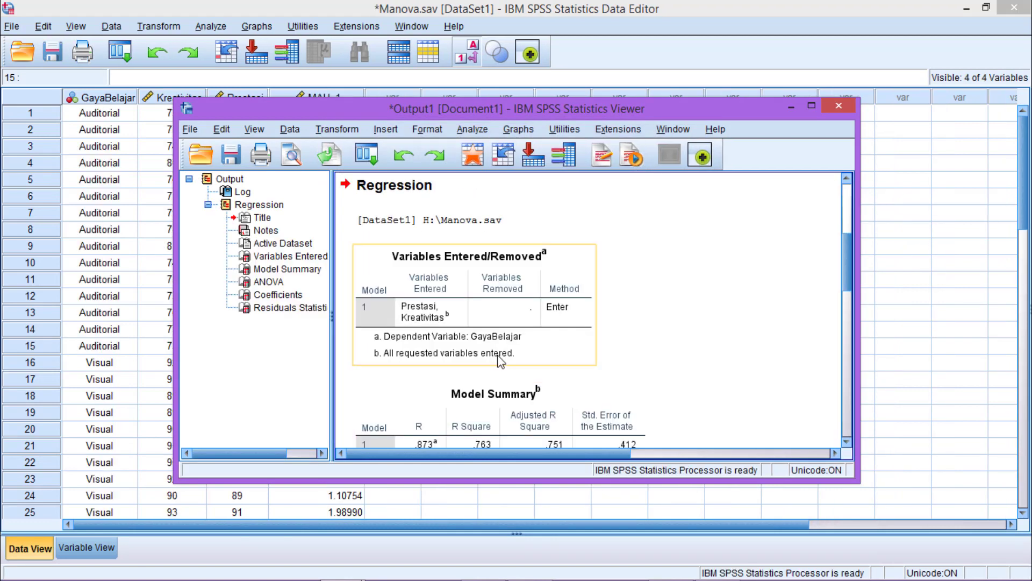
click(789, 106)
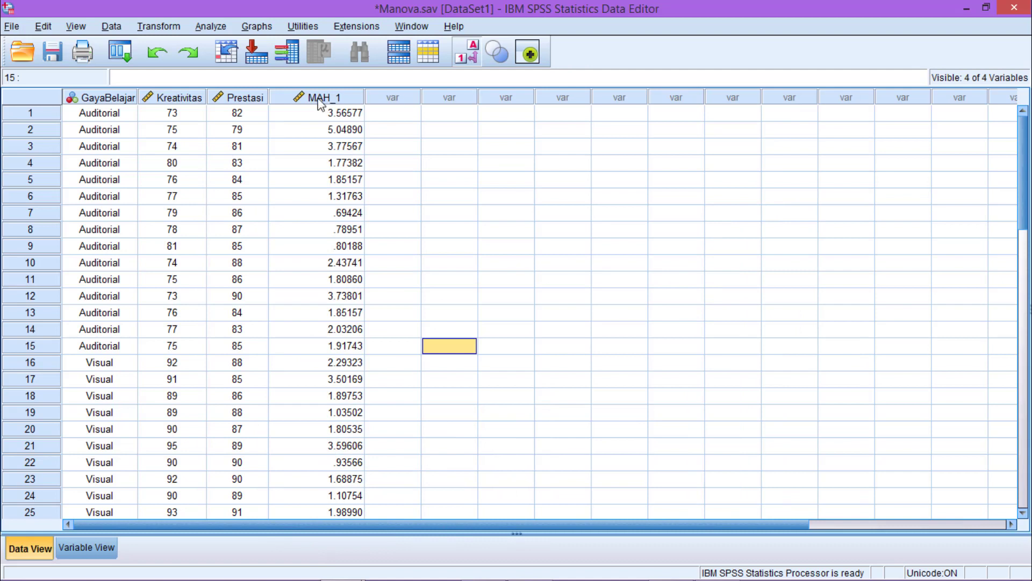
mouse_move(336, 100)
Sort the cases in ascending order of Mahalanobis Distance and return to the data.
click(112, 27)
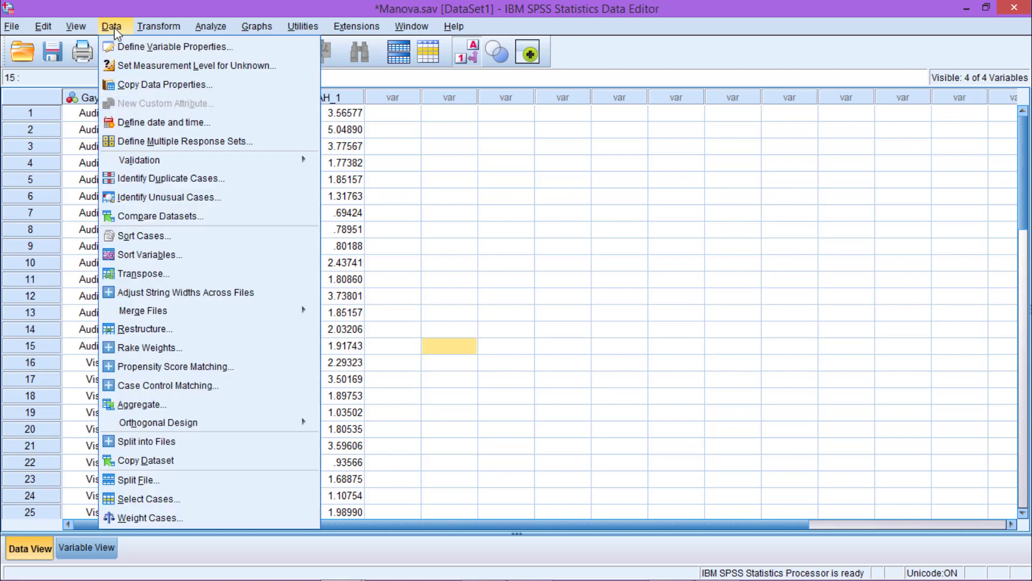
click(168, 240)
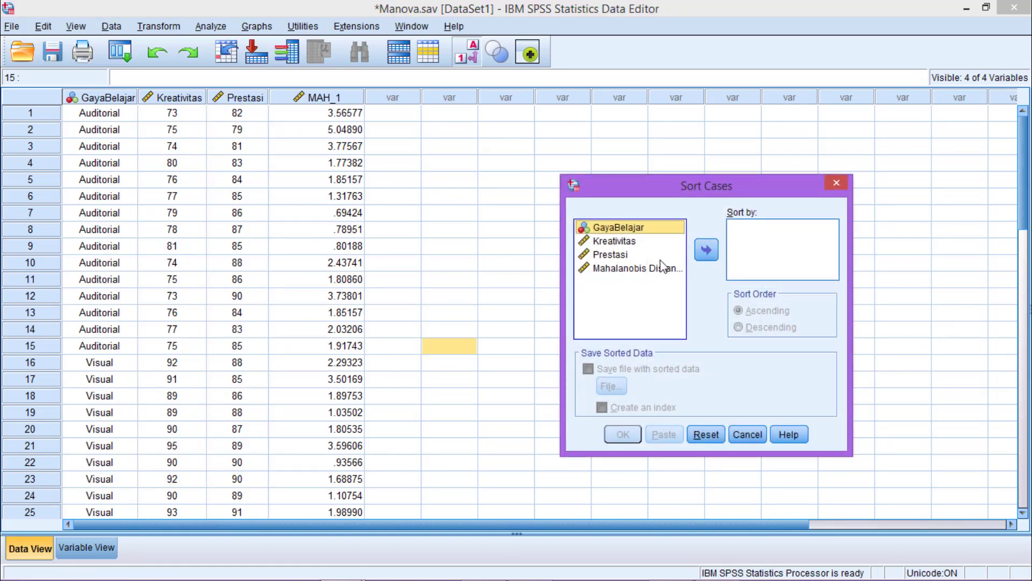
click(644, 269)
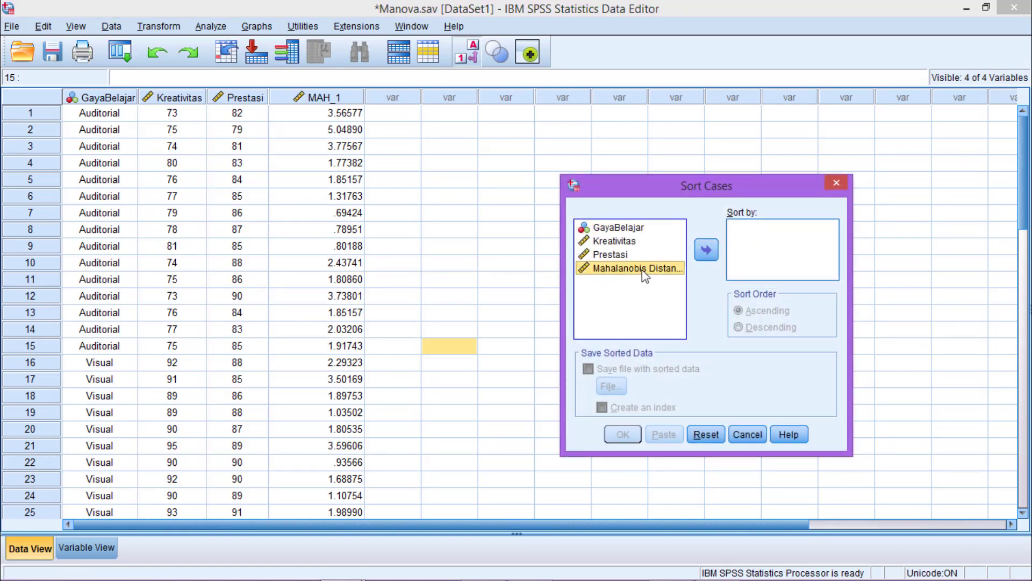
click(707, 250)
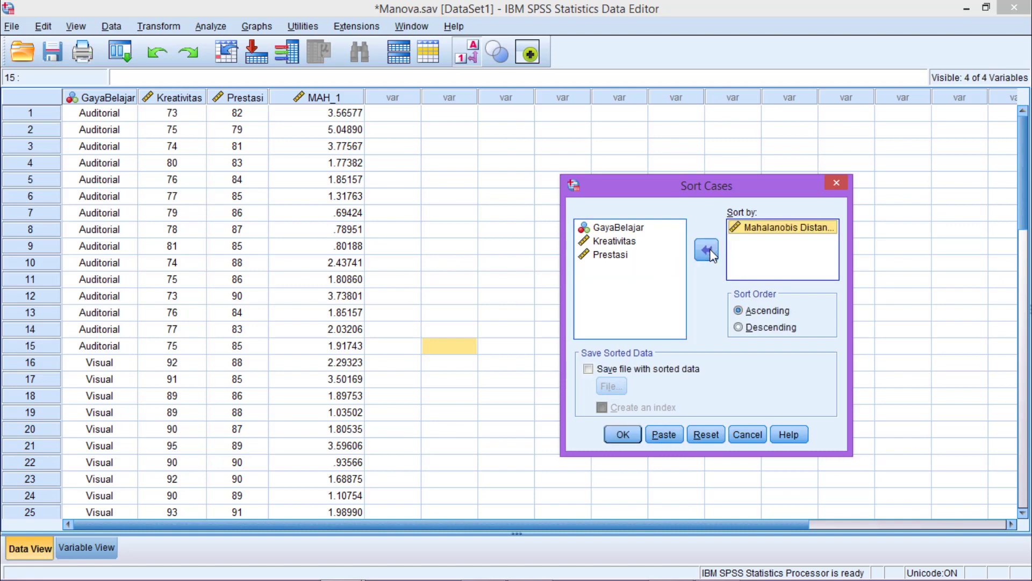
click(630, 435)
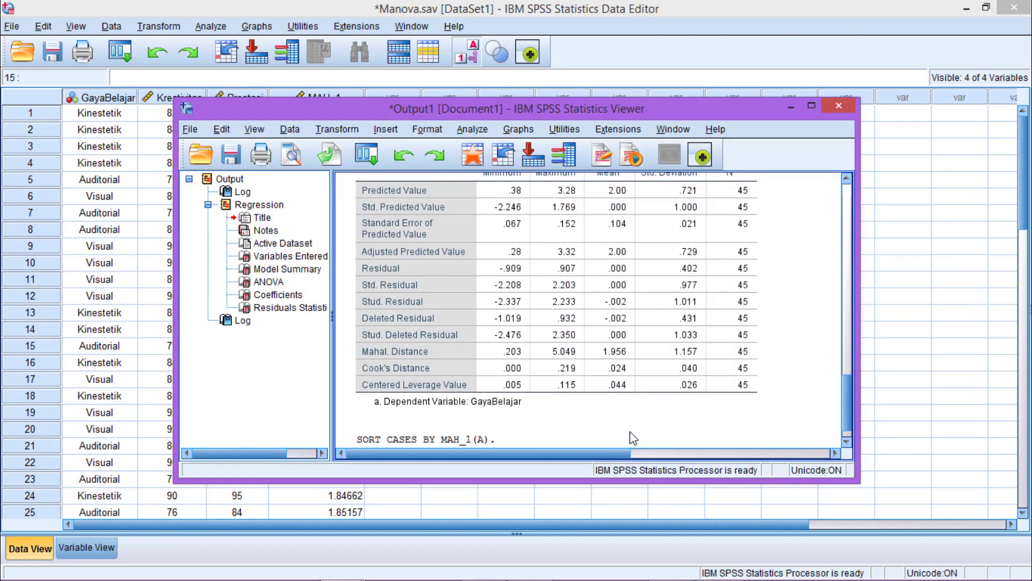
click(792, 105)
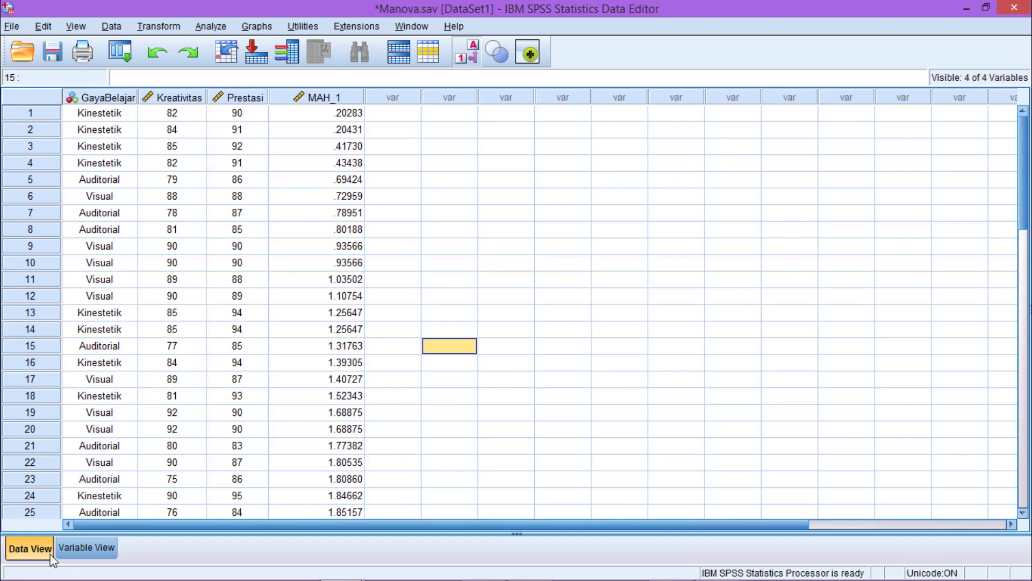
Define a new variable named J below MAH_1 with 0 decimals.
click(92, 547)
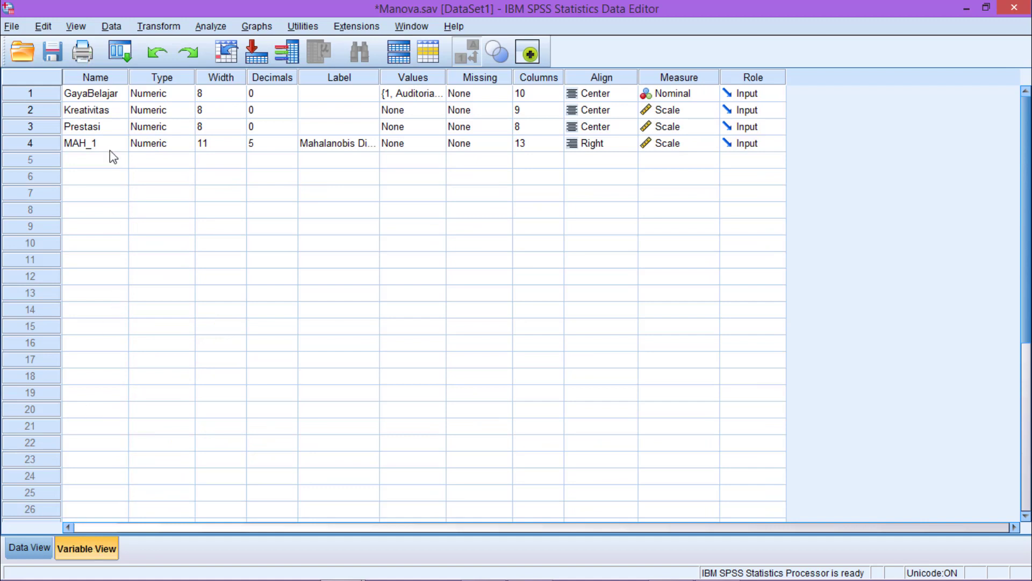
click(105, 163)
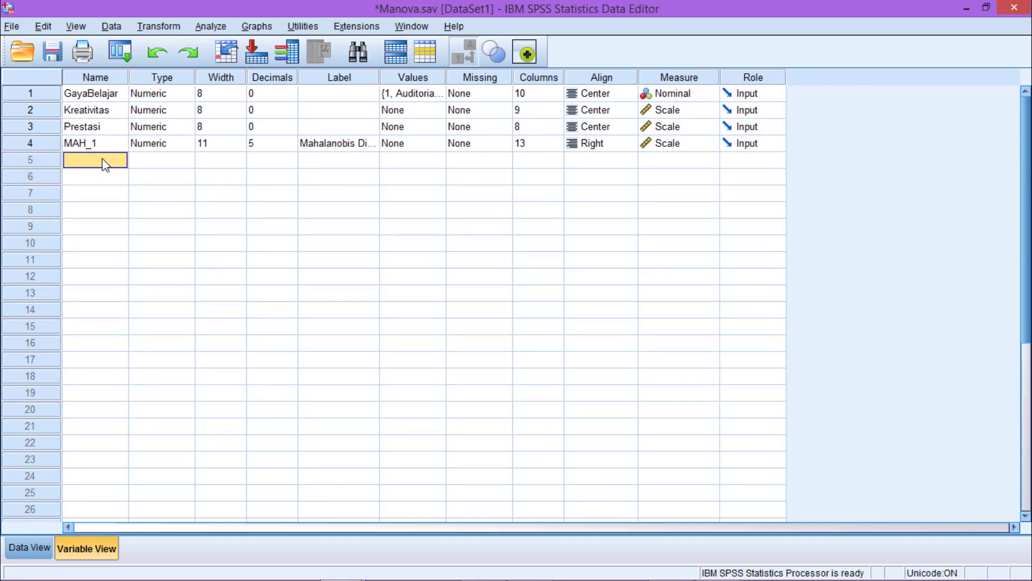
text(J)
click(263, 161)
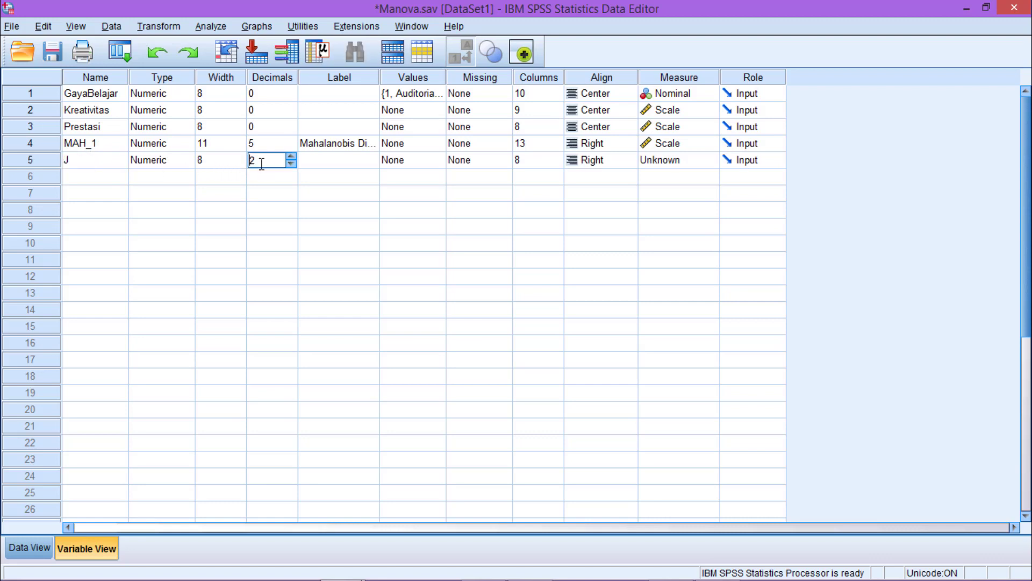
click(291, 164)
click(291, 164)
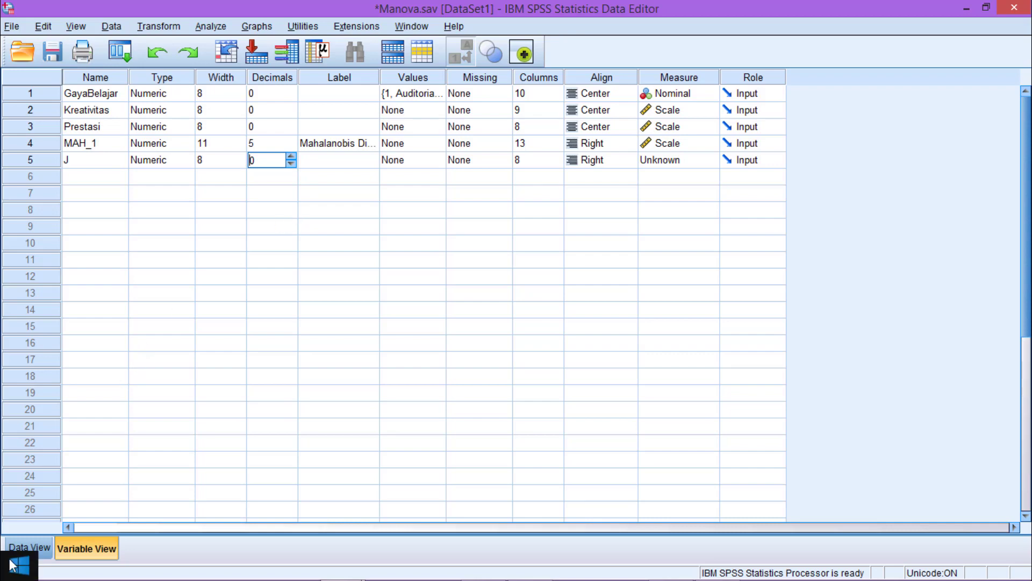
Number the cases consecutively from 1 to 45 in the J column.
click(30, 546)
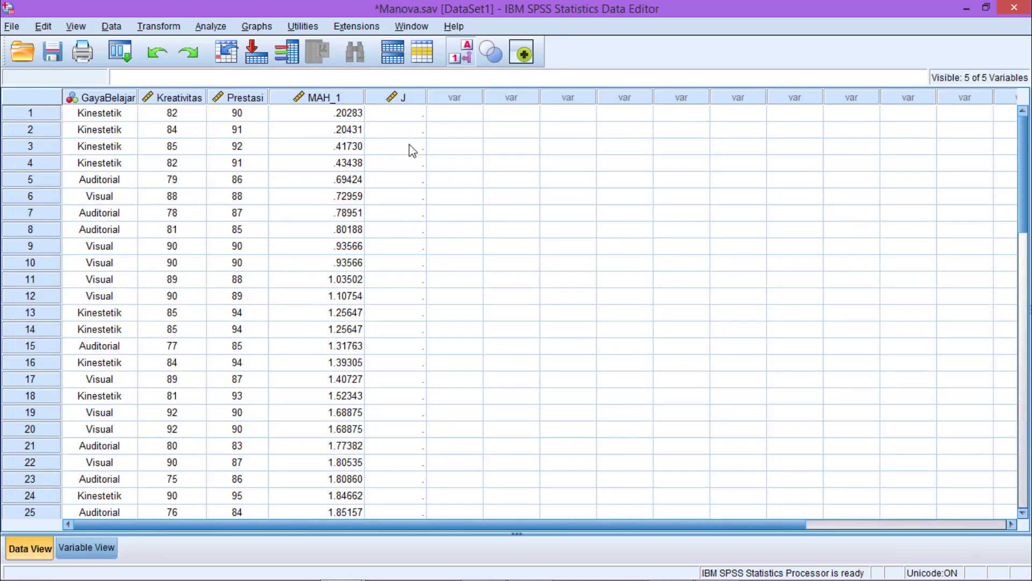
click(409, 114)
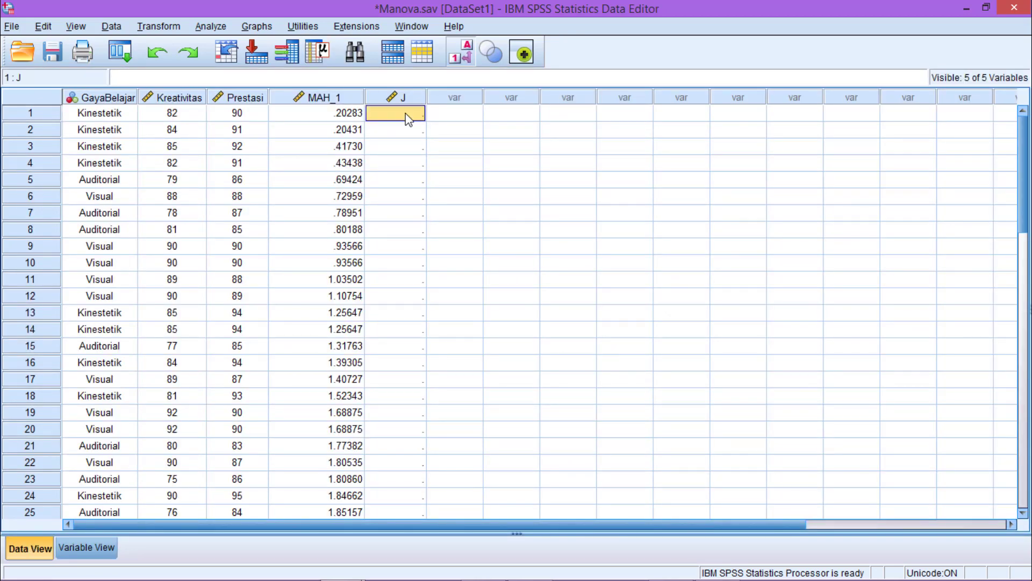
text(1)
key(Return)
text(2)
key(Return)
text(3)
key(Return)
text(4)
key(Return)
text(5)
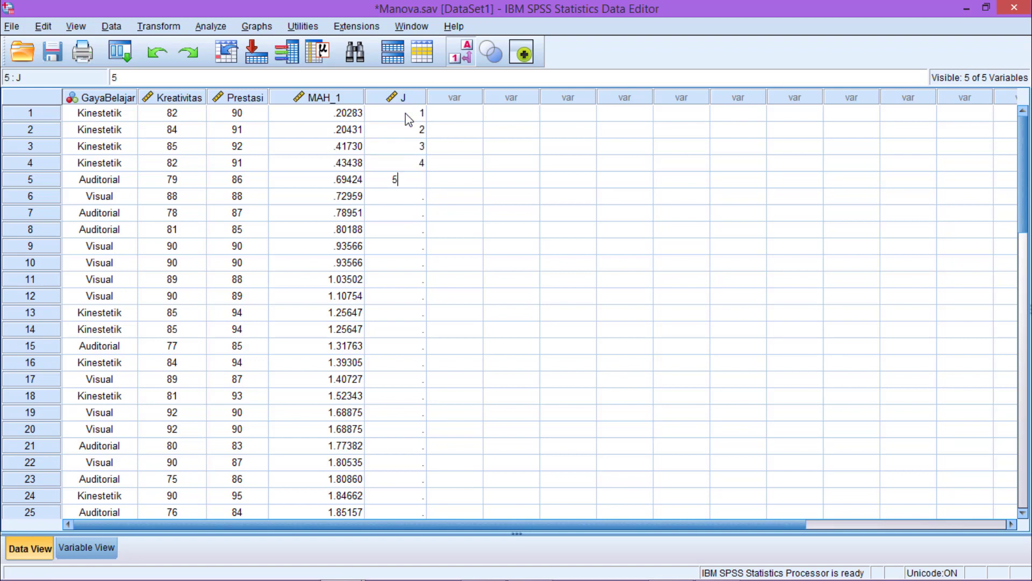
text(6)
key(BackSpace)
key(Return)
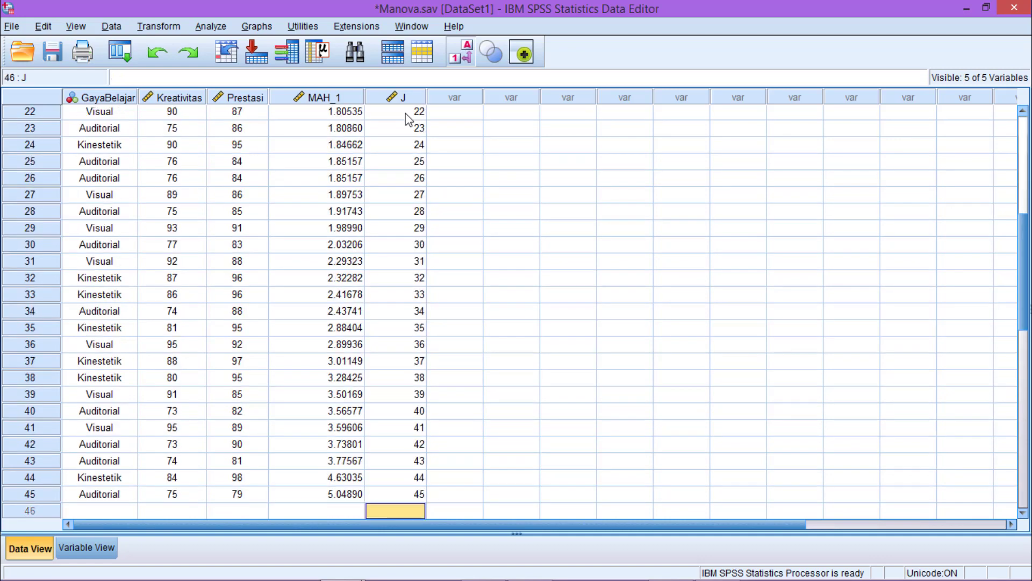
Check the numbering in the J column against all cases, from the last row to the first and back.
key(Up)
key(Up)
key(Up)
key(Up)
key(Up)
key(Up)
key(Up)
key(Up)
key(Up)
key(Up)
key(Up)
key(Up)
key(Up)
key(Up)
key(Up)
key(Up)
key(Up)
key(Up)
key(Up)
key(Up)
key(Up)
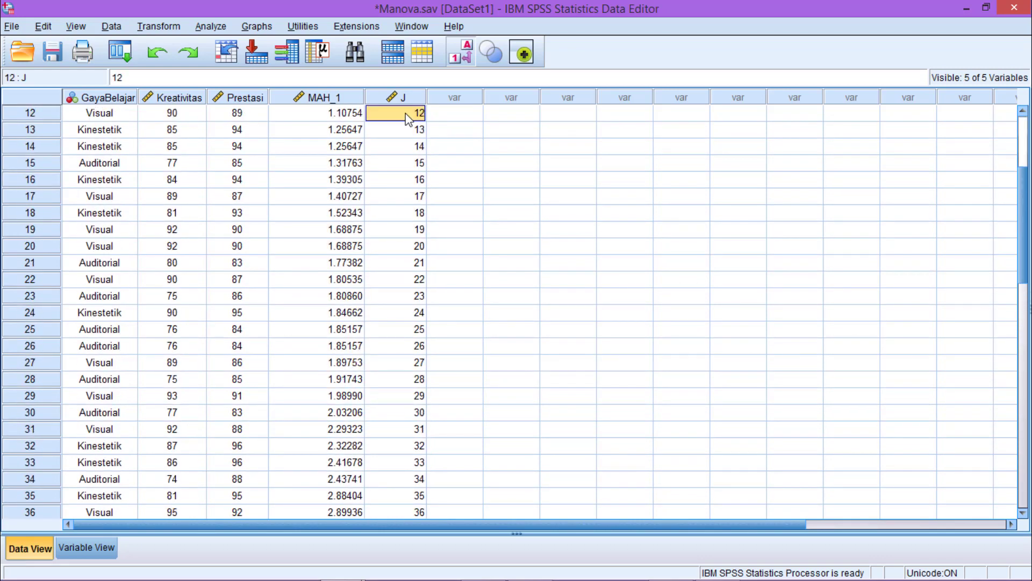
key(Up)
key(Up)
key(Up)
key(Up)
key(Up)
key(Up)
key(Up)
key(Up)
key(Up)
key(Up)
key(Up)
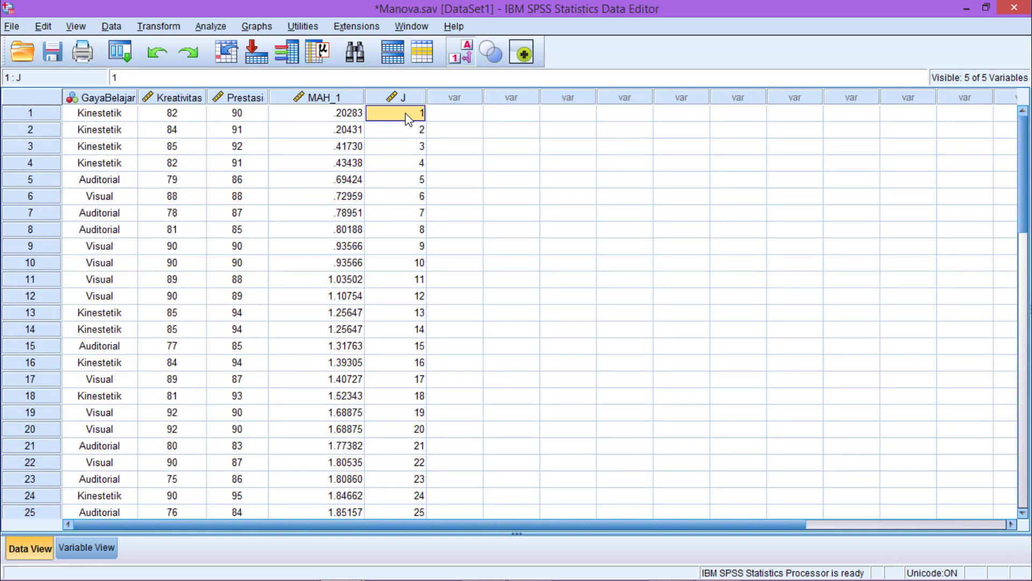
key(Down)
key(Down)
key(Down)
key(Down)
key(Down)
key(Down)
key(Down)
key(Down)
key(Down)
key(Down)
key(Down)
key(Down)
key(Down)
key(Down)
key(Down)
key(Down)
key(Down)
key(Down)
key(Down)
key(Down)
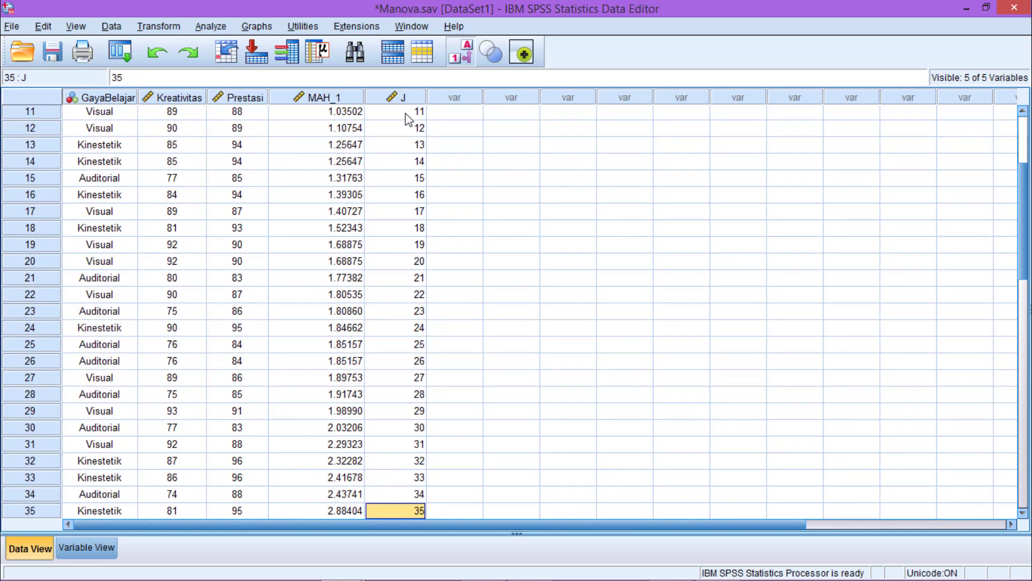
key(Down)
key(Down)
key(Down)
key(Down)
key(Down)
key(Down)
key(Down)
key(Down)
key(Down)
key(Down)
key(Down)
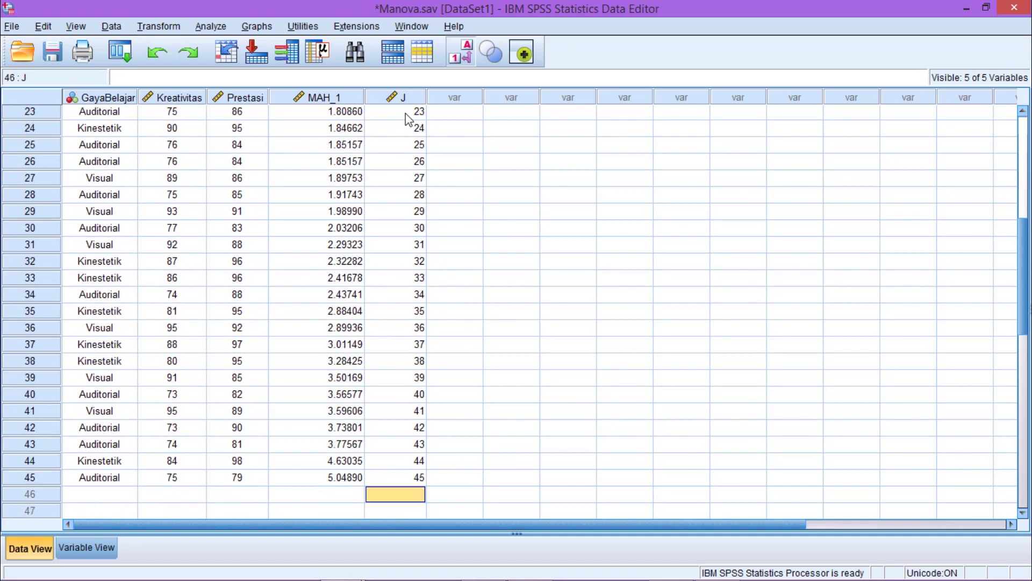
key(Up)
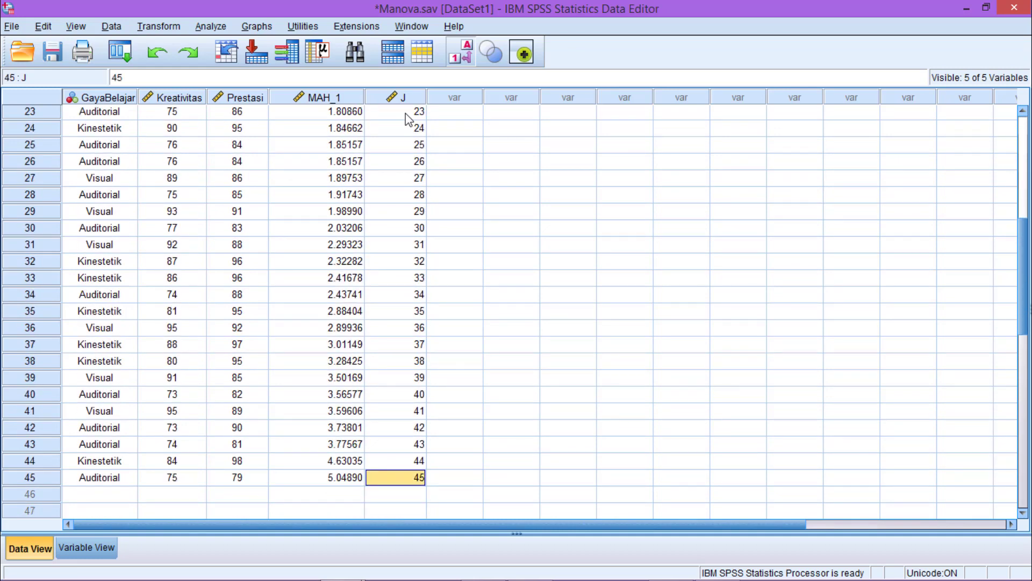
key(Up)
key(Up)
key(Up)
key(Up)
key(Up)
key(Up)
key(Up)
key(Up)
key(Up)
key(Up)
key(Up)
key(Up)
key(Up)
key(Up)
key(Up)
key(Up)
key(Up)
key(Up)
key(Up)
key(Up)
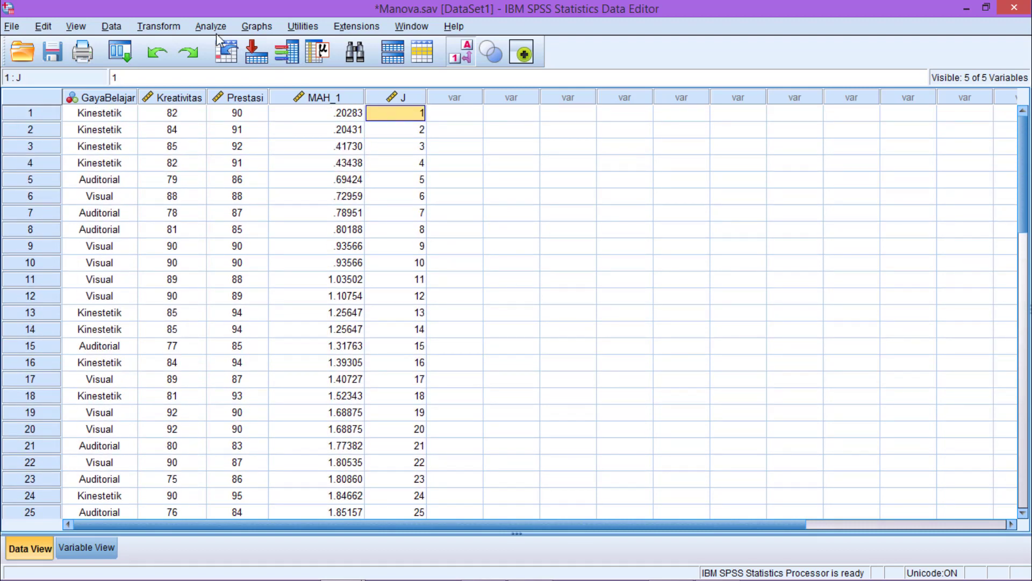
Begin computing a new variable with Prop_Value as the target name.
click(172, 30)
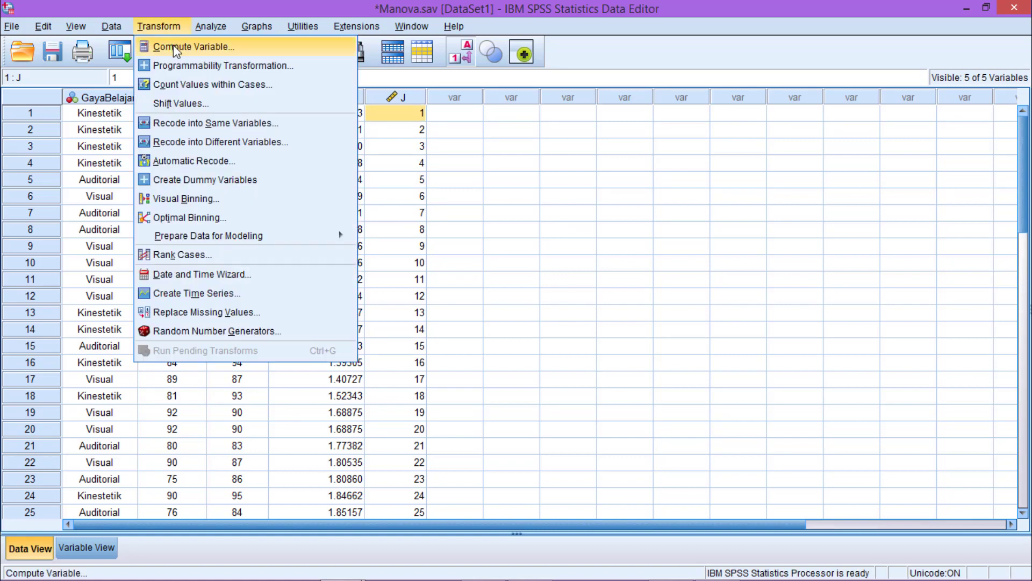
click(173, 46)
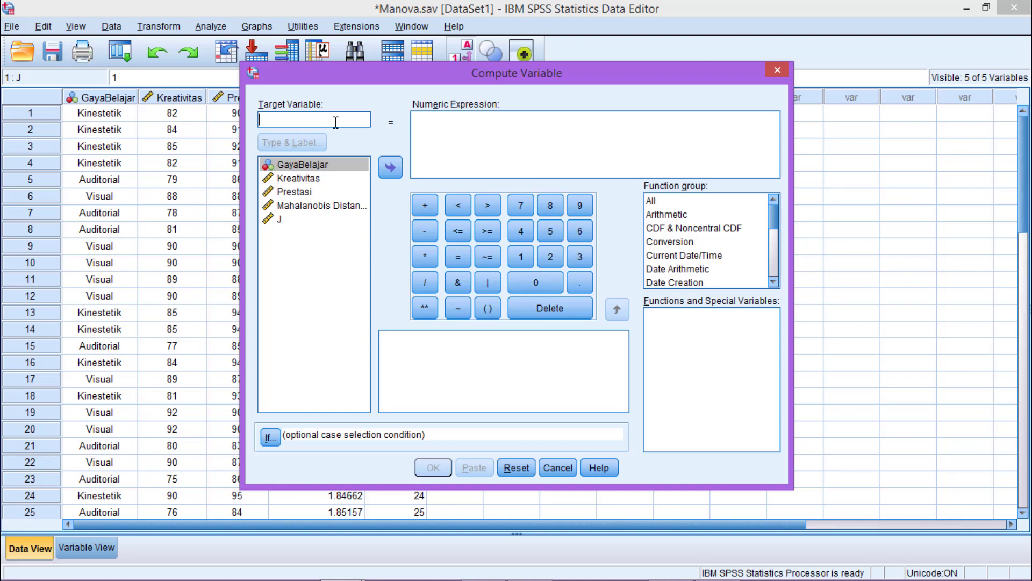
text(P)
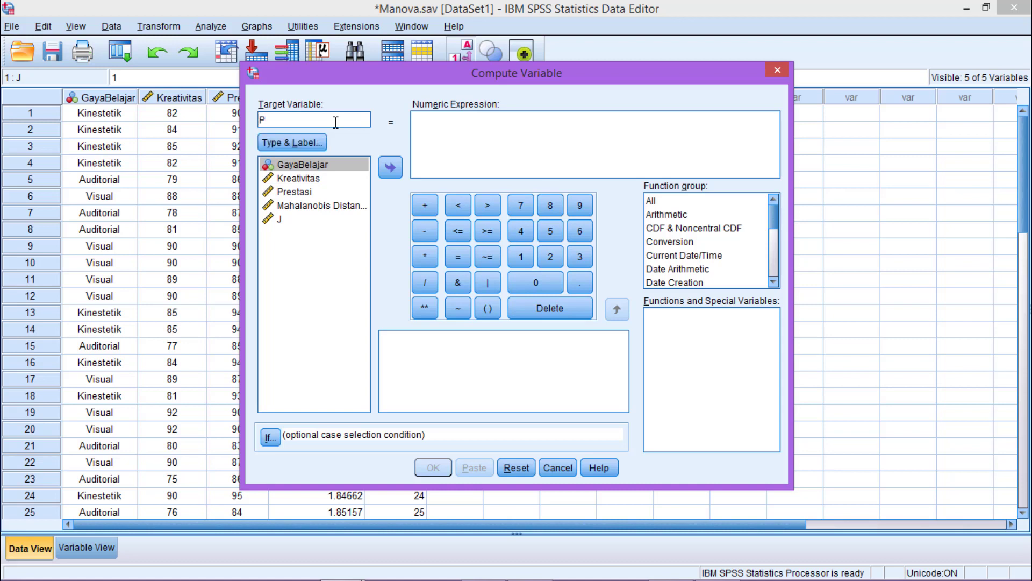
text(rop_Value)
Enter the bracketed term (J - 0.5) as the start of the numeric expression for Prop_Value.
click(458, 130)
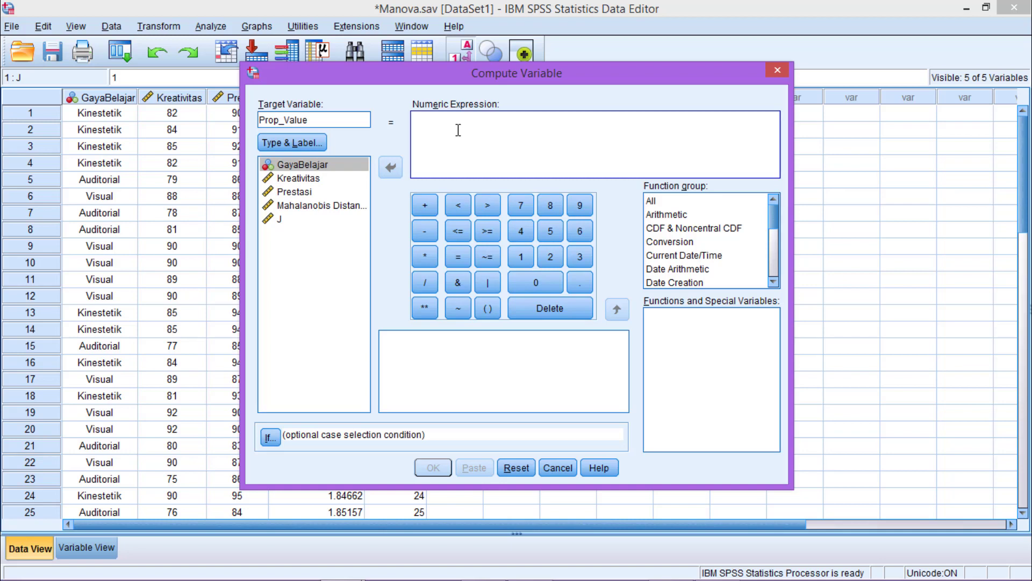
click(488, 308)
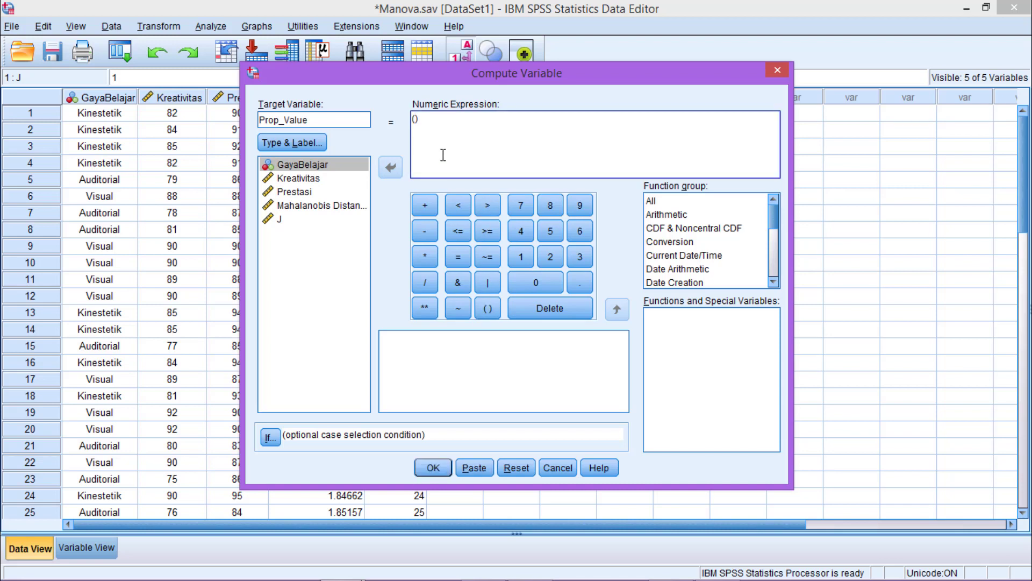
click(281, 220)
double_click(281, 220)
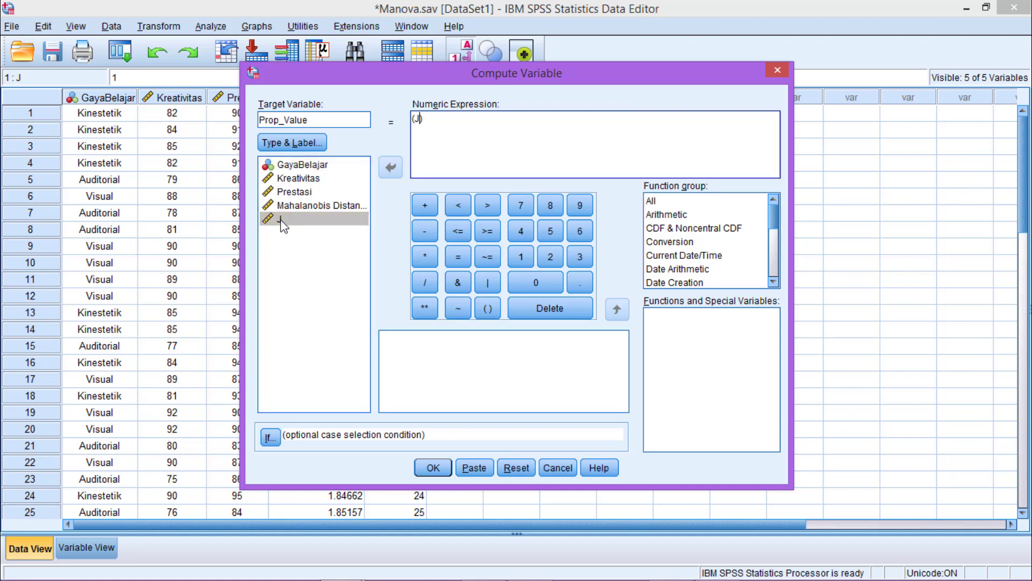
click(431, 234)
click(538, 277)
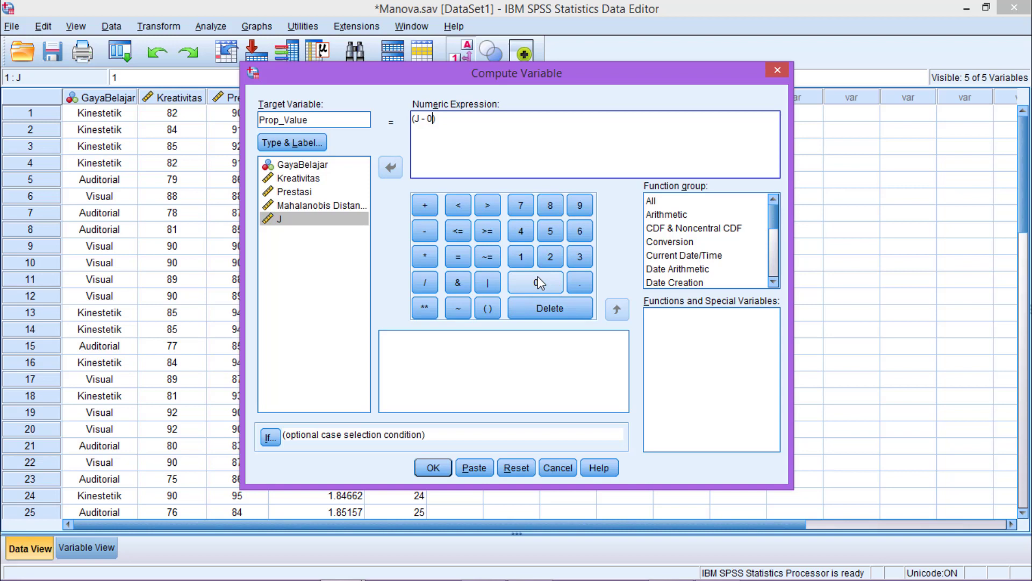
click(583, 284)
click(549, 234)
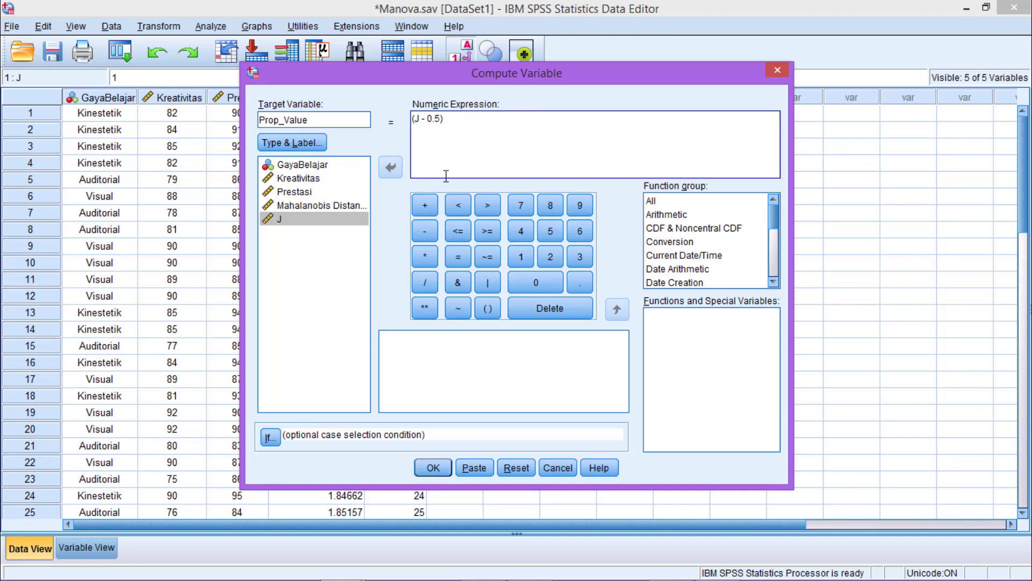
Divide the expression by 45, run the computation and return to the data.
click(424, 283)
click(522, 230)
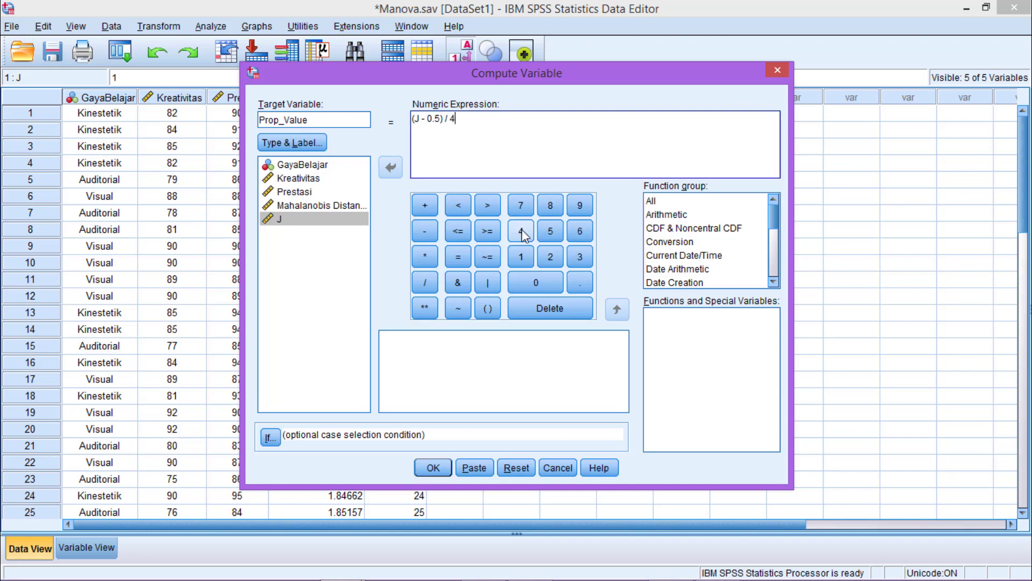
click(553, 233)
click(433, 468)
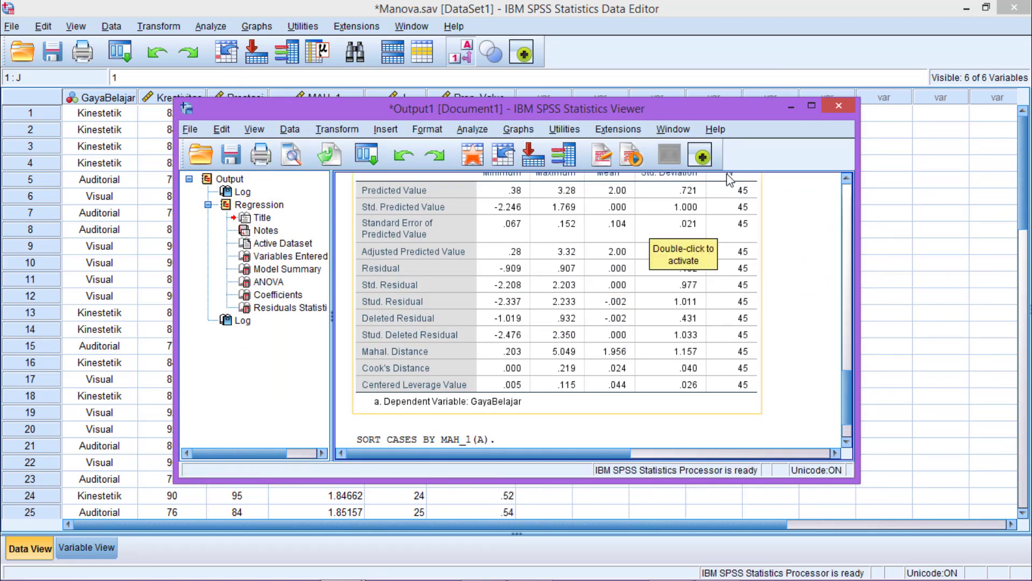
click(790, 108)
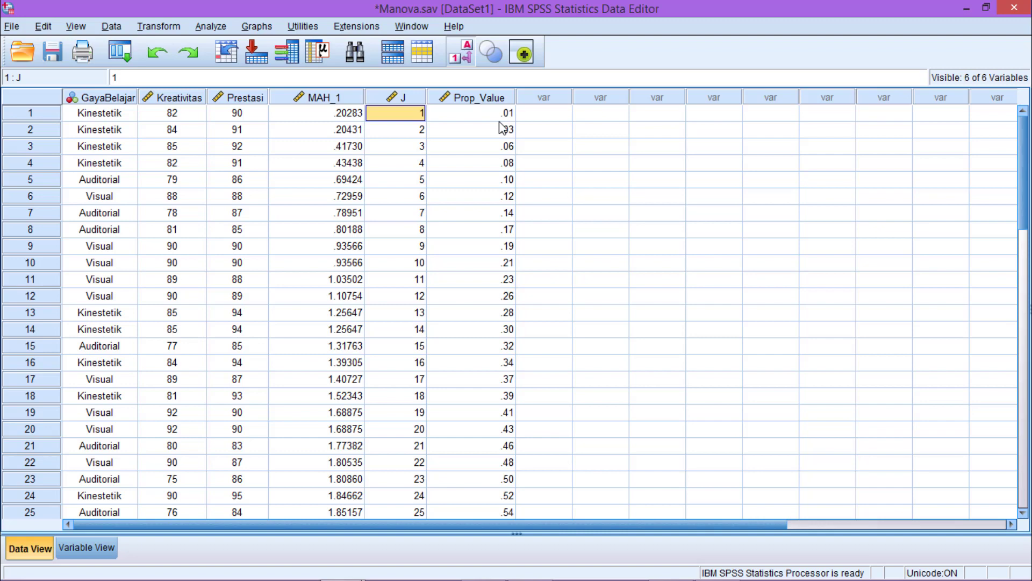
mouse_move(1027, 194)
mouse_down()
mouse_move(1027, 308)
mouse_move(1027, 172)
mouse_move(1028, 313)
mouse_move(1030, 184)
mouse_up()
Begin another variable computation with qi as the target name and clear the previous numeric expression.
click(172, 27)
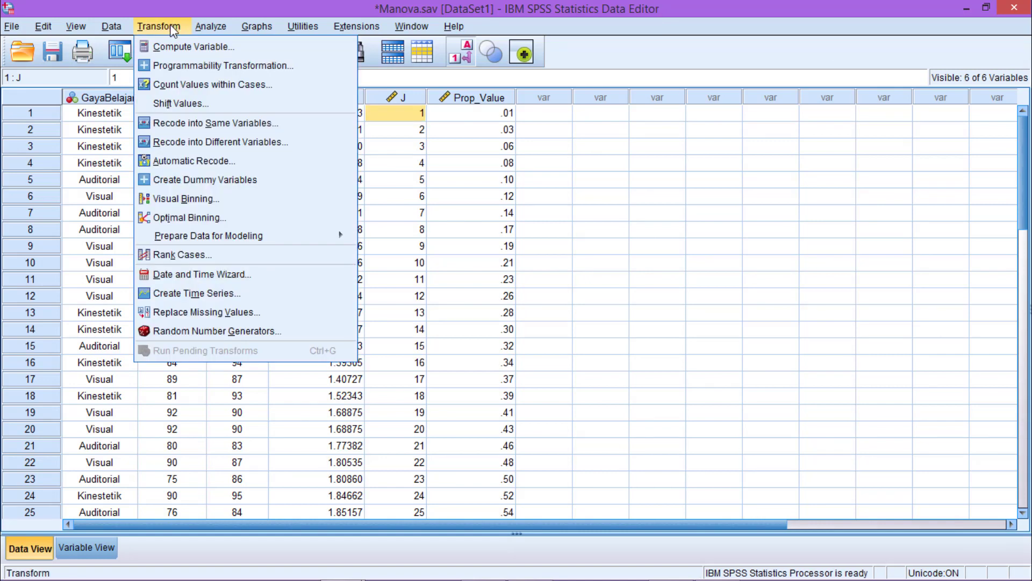
click(178, 47)
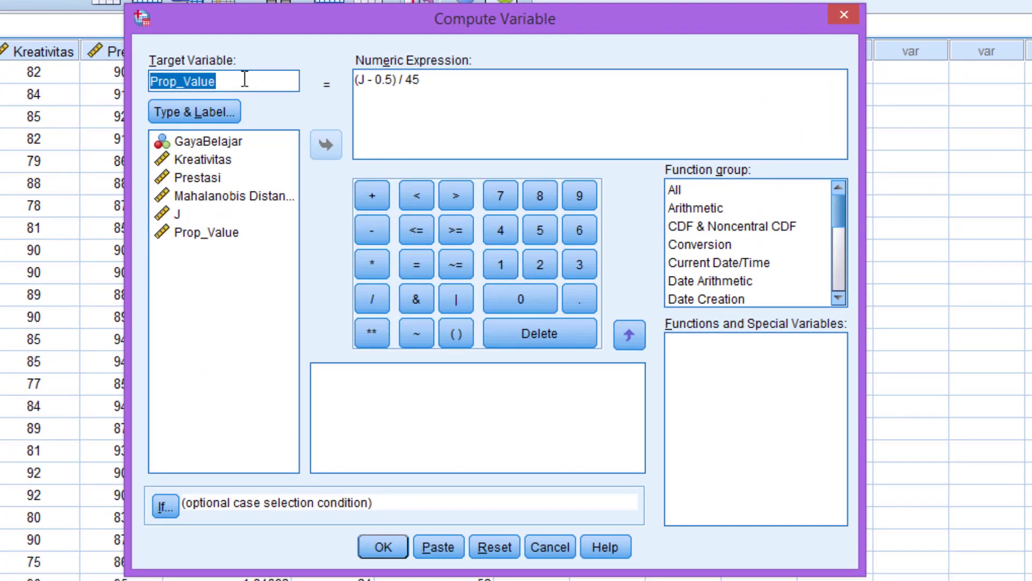
text(qi)
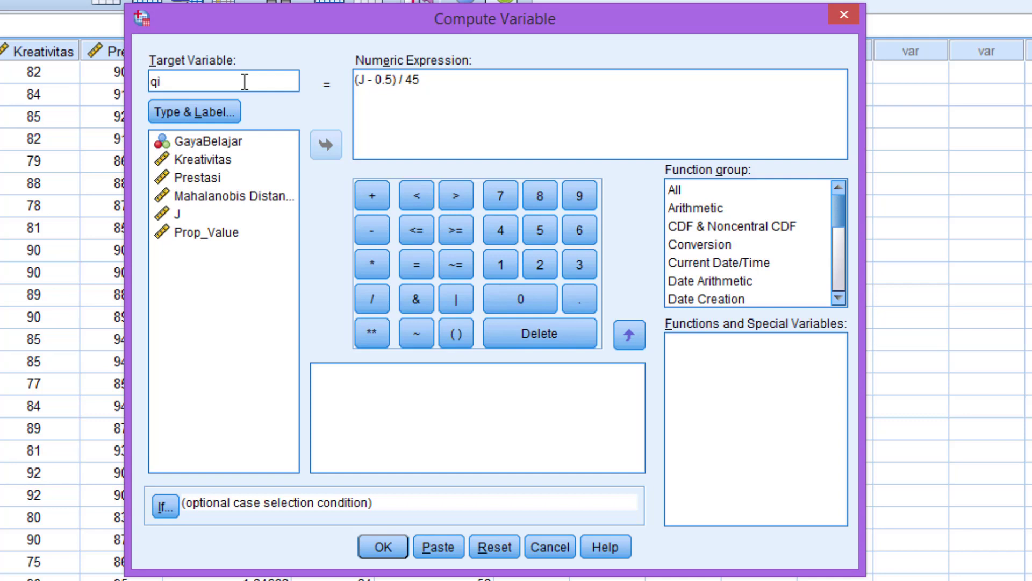
drag(425, 81, 337, 84)
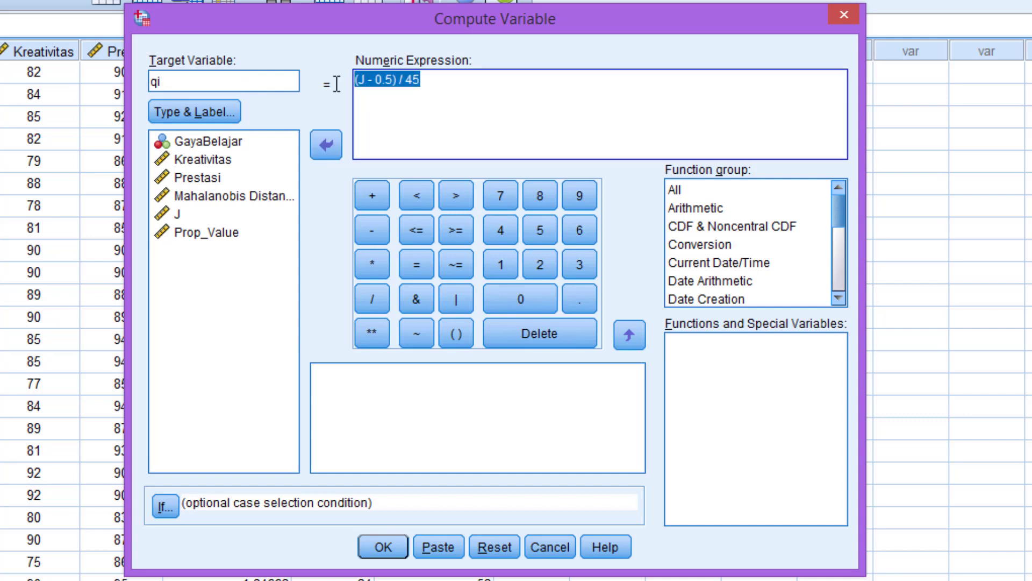
key(BackSpace)
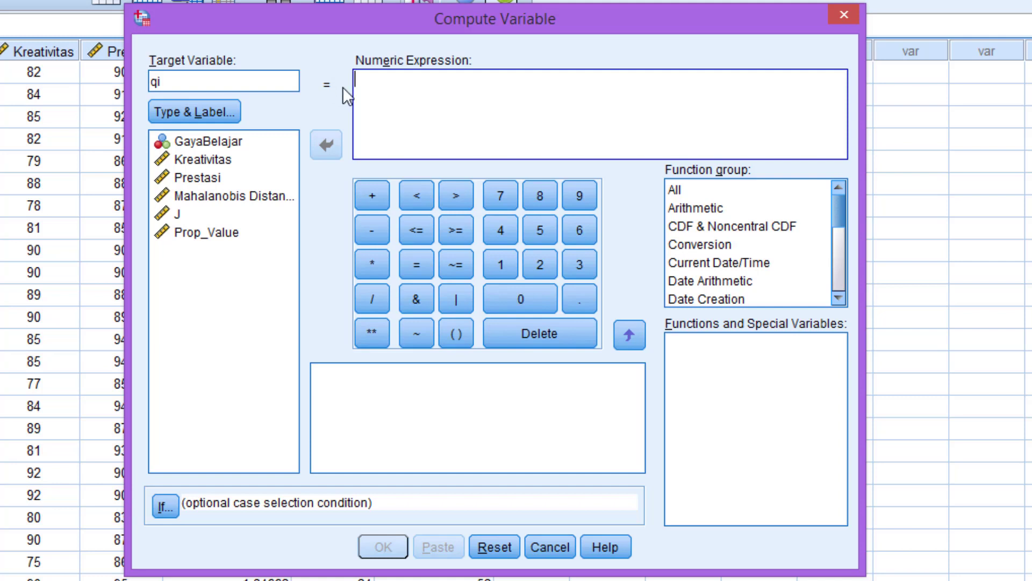
Insert the Idf.Chisq function from the full function list into the numeric expression for qi.
click(684, 191)
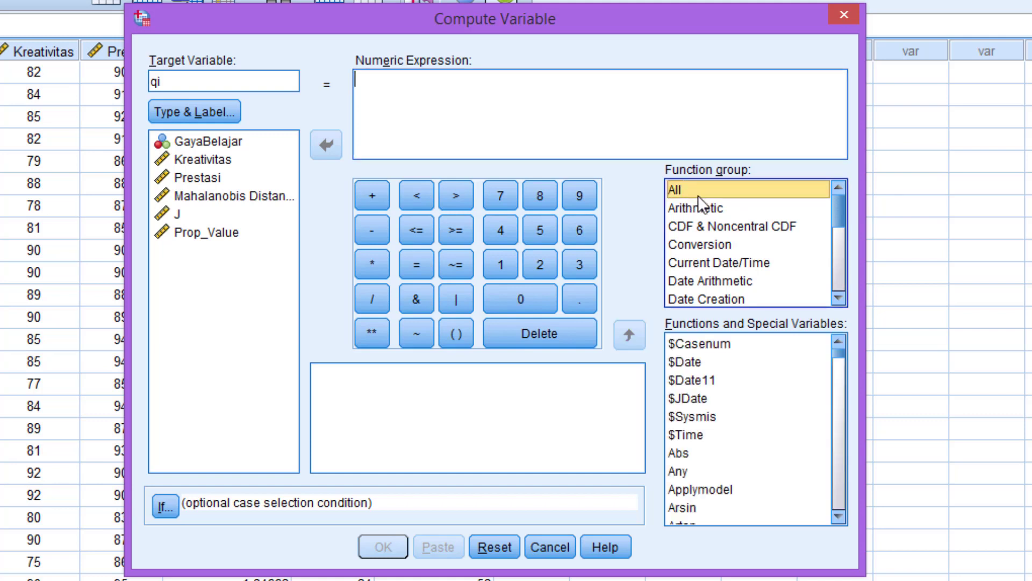
click(841, 513)
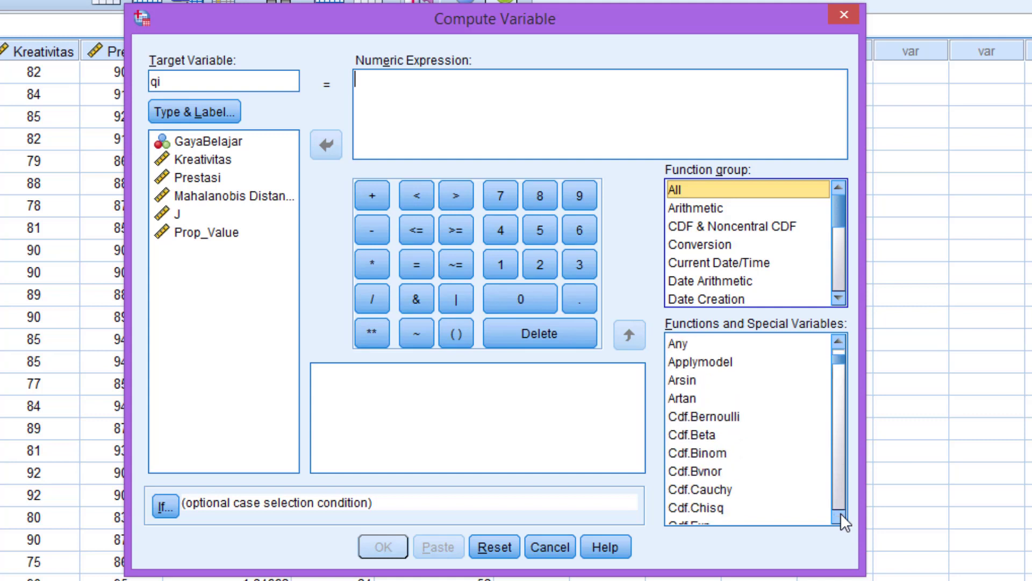
click(840, 512)
click(841, 512)
click(841, 512)
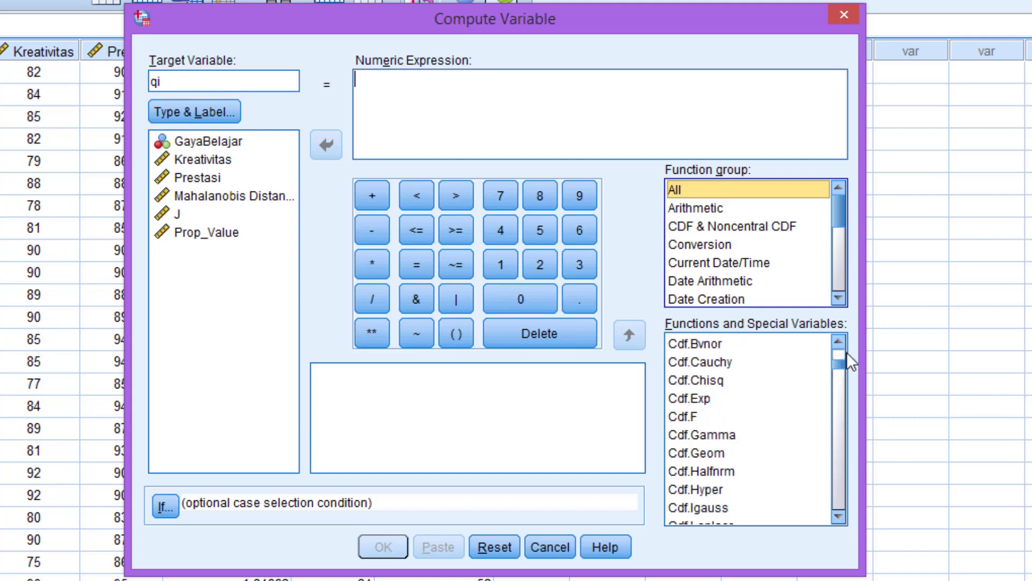
drag(841, 363, 843, 404)
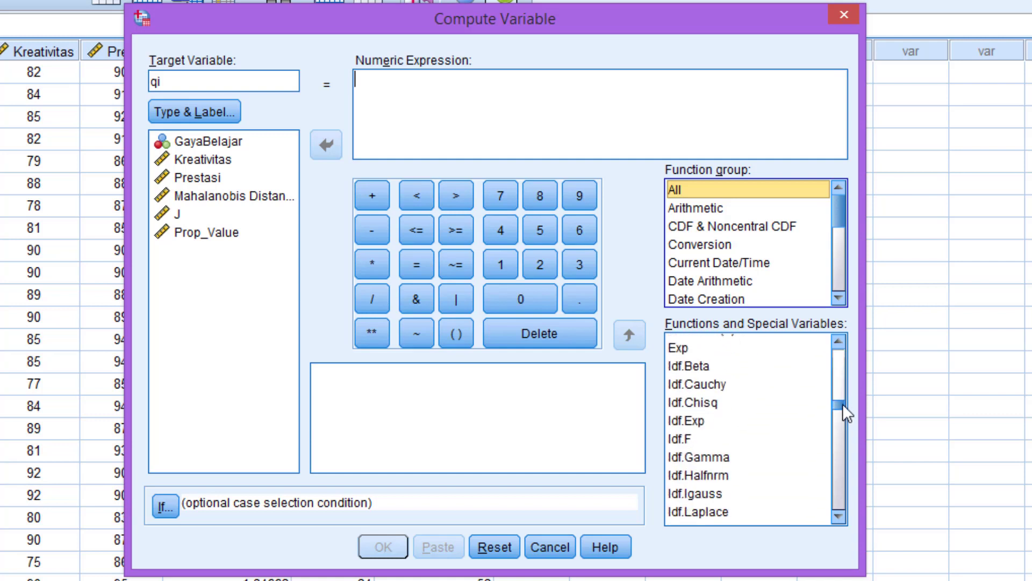
click(686, 402)
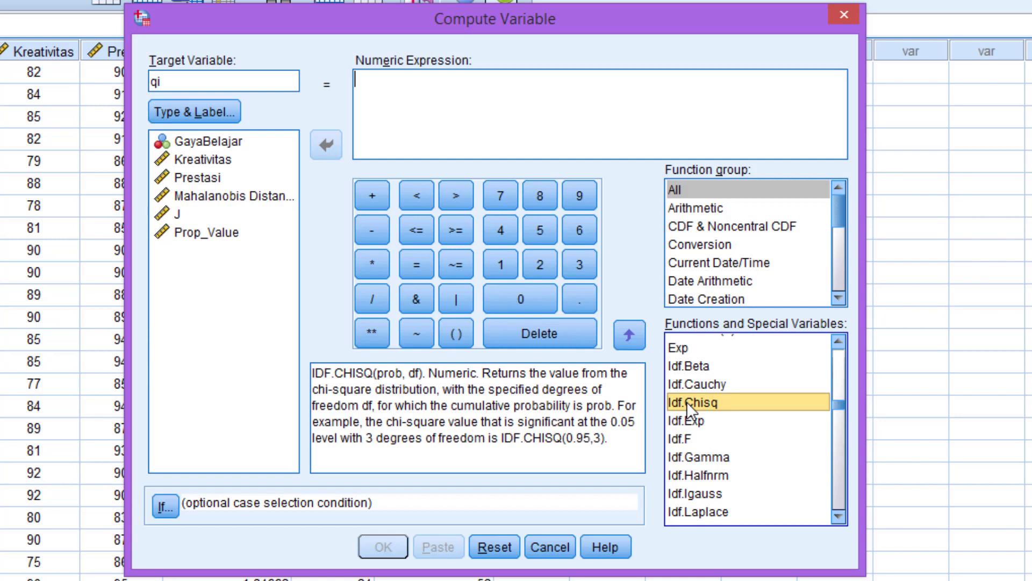
double_click(686, 401)
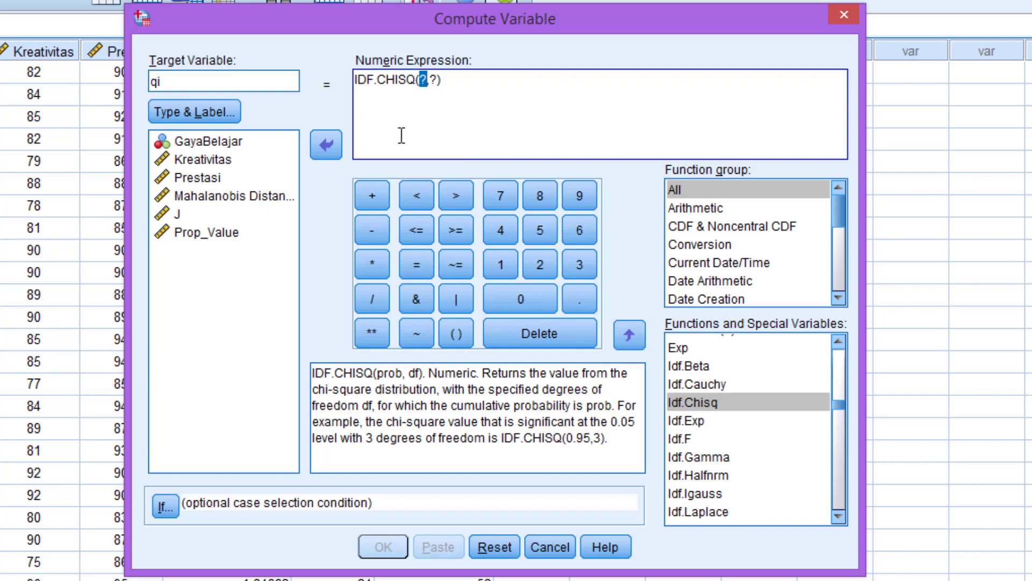
Set the IDF.CHISQ arguments to Prop_Value and 2, compute qi and return to the data.
click(207, 233)
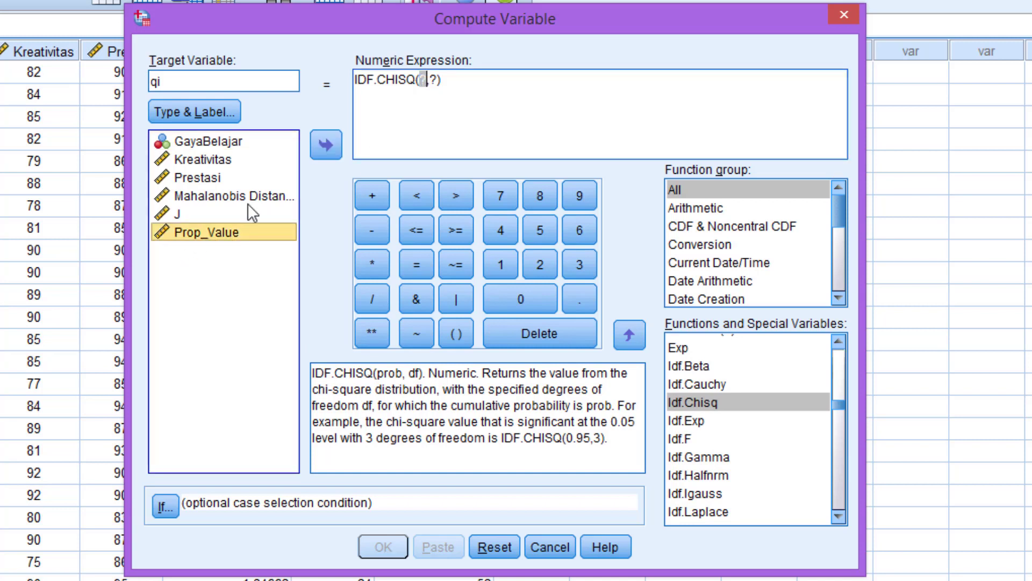
click(327, 144)
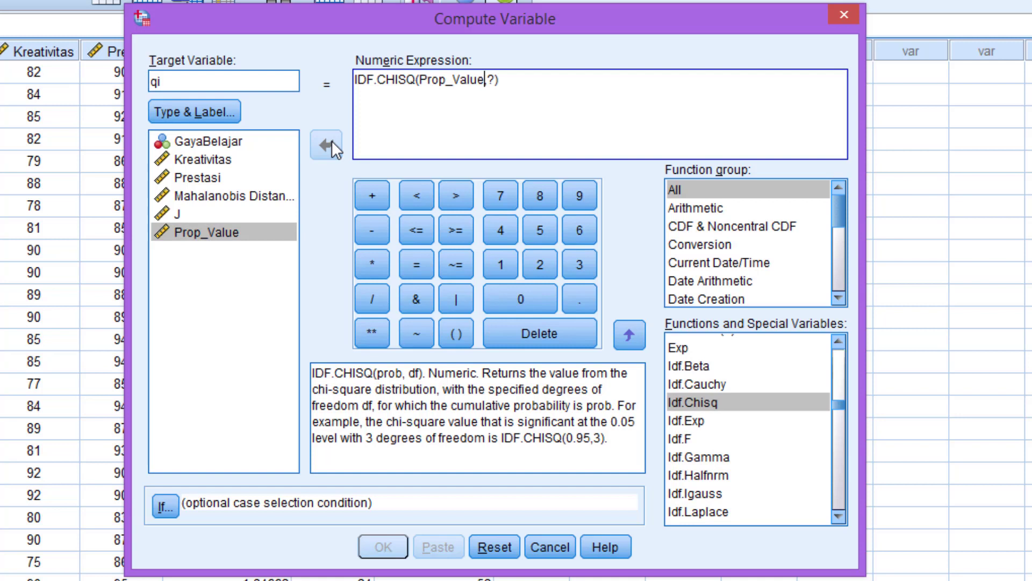
double_click(492, 81)
text(2)
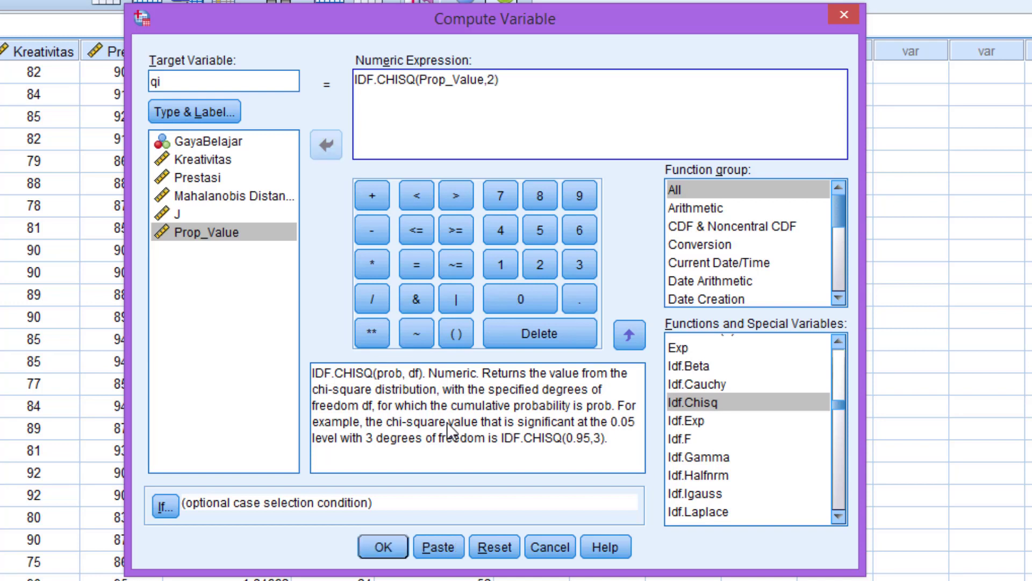
click(382, 545)
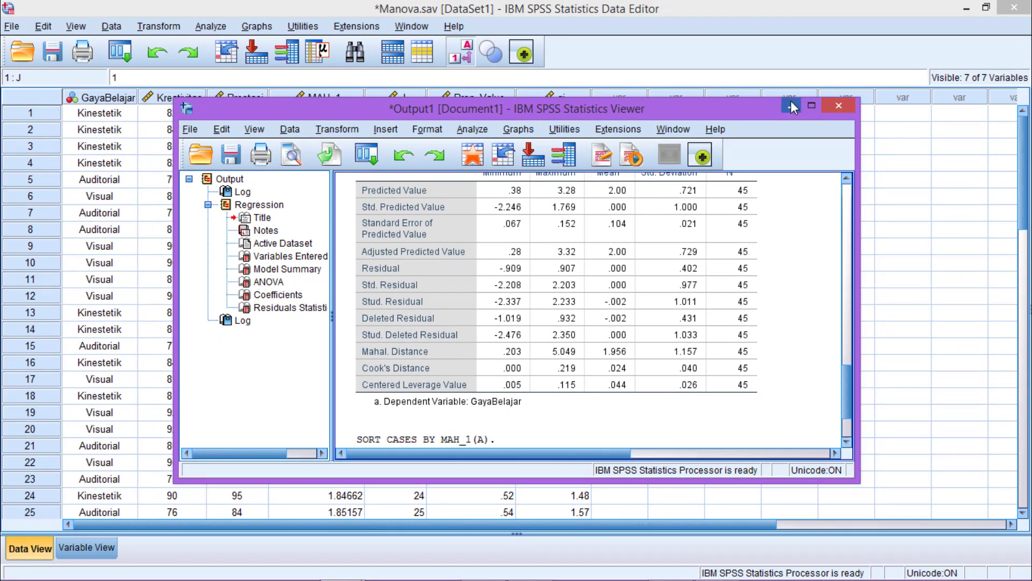
click(792, 105)
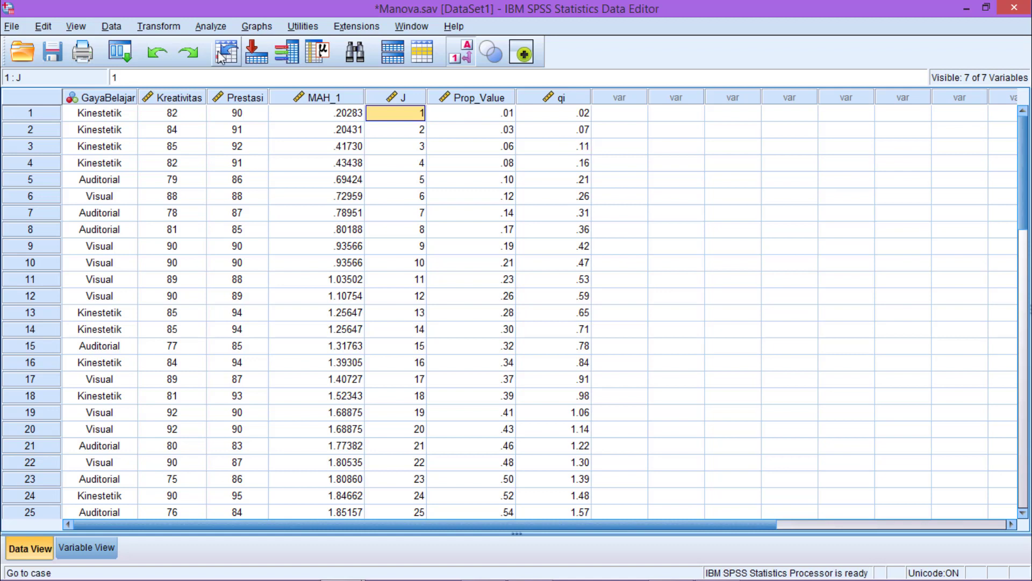
Start defining a Simple Scatter chart with the legacy Scatter/Dot command.
click(258, 27)
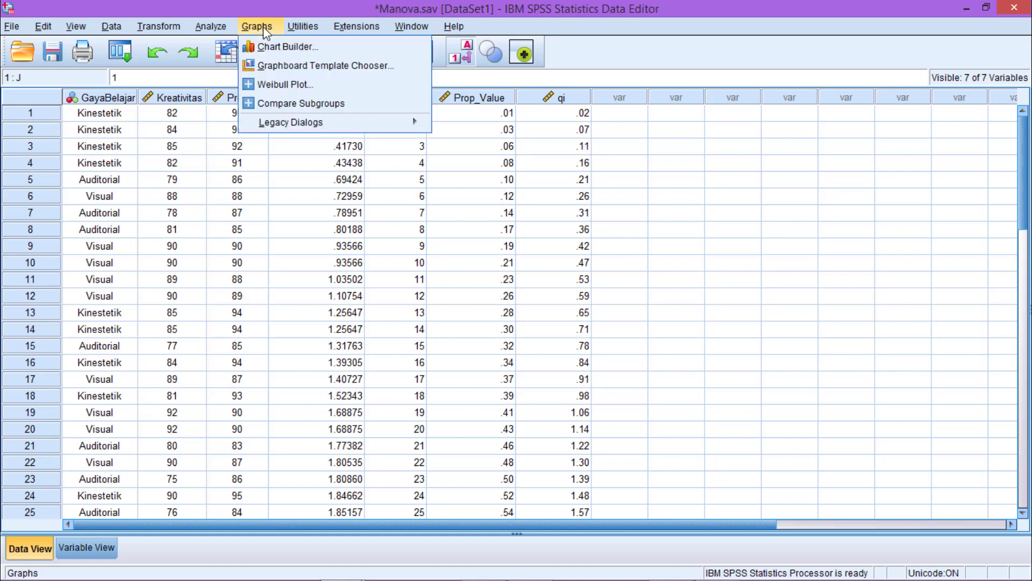
mouse_move(299, 129)
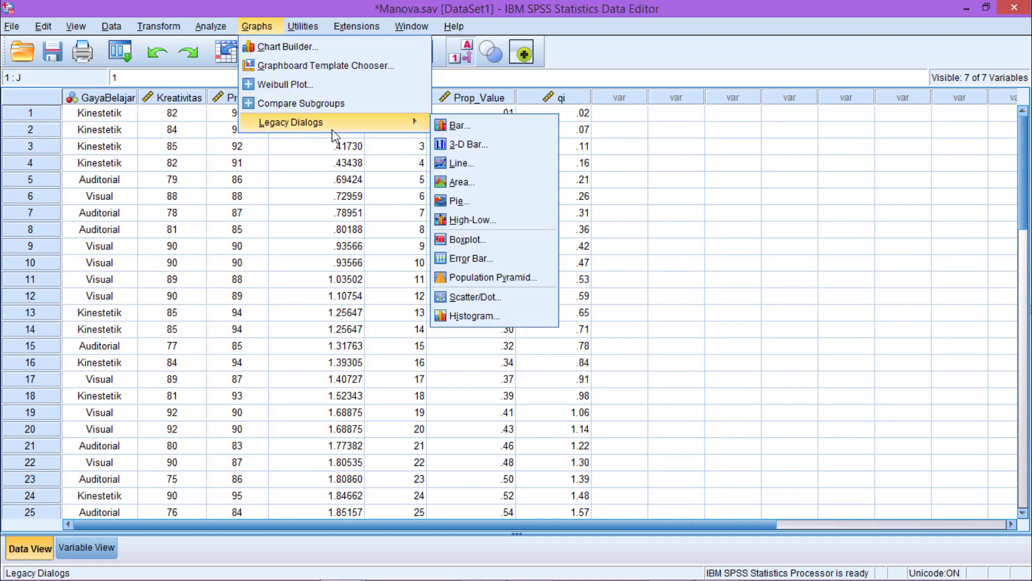
click(509, 299)
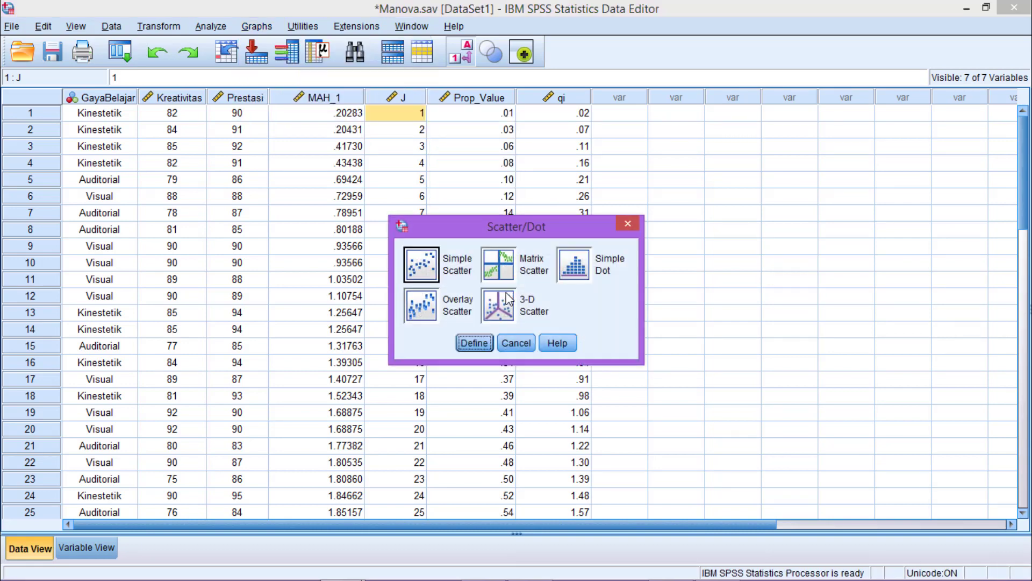
click(474, 343)
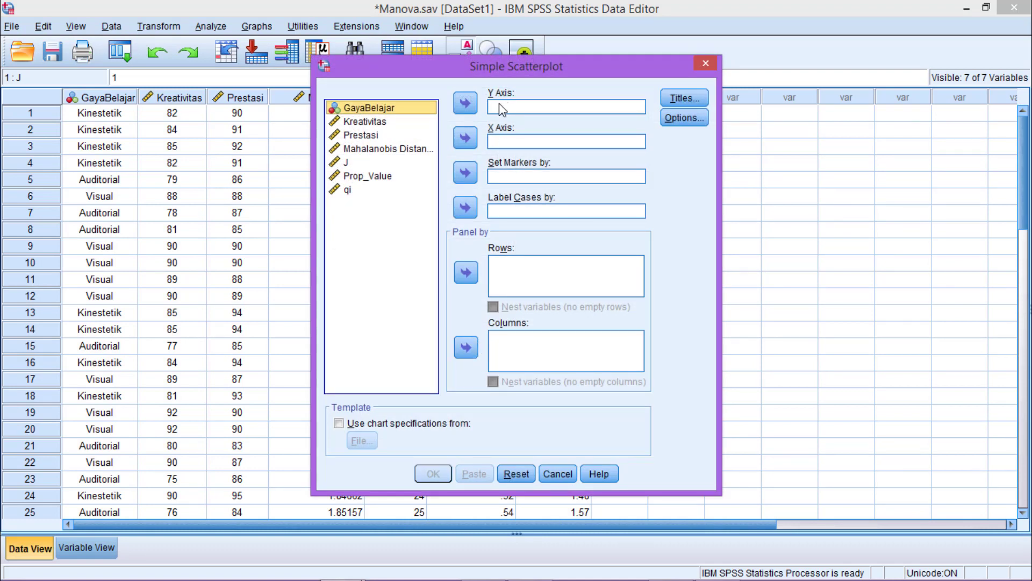
Assign Mahalanobis Distance to the Y axis and qi to the X axis of the simple scatterplot and generate the chart.
click(422, 113)
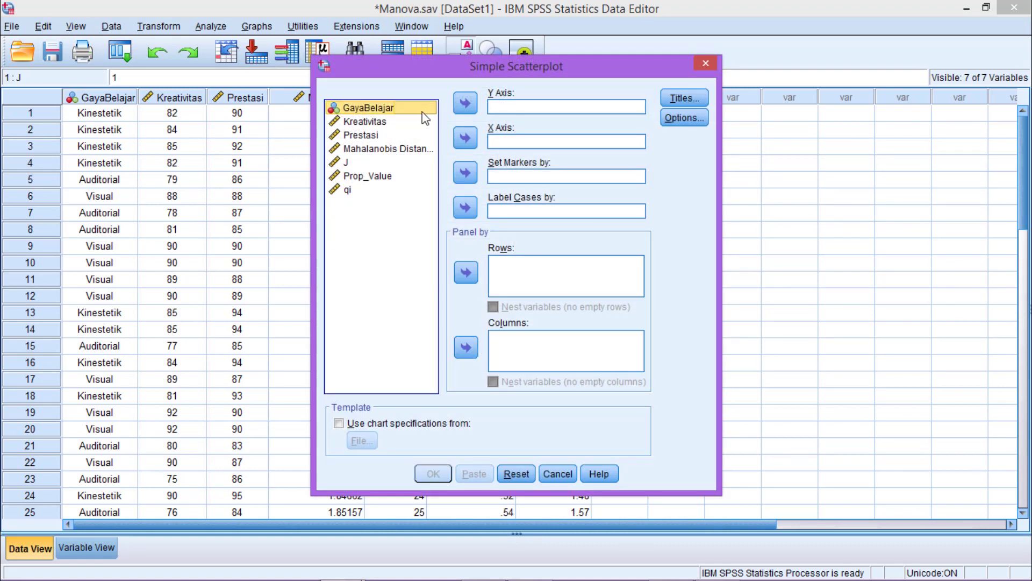
click(405, 150)
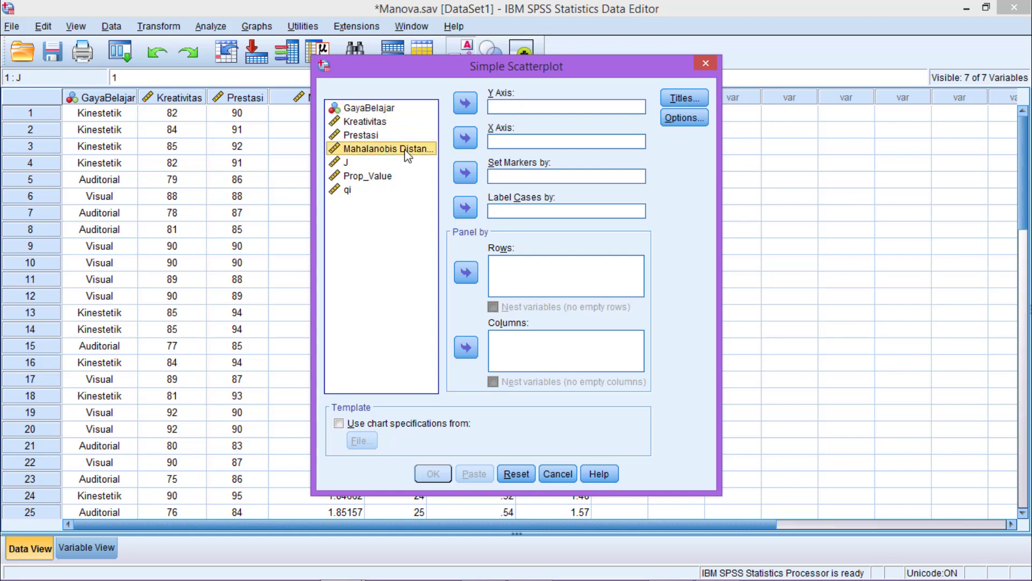
click(466, 103)
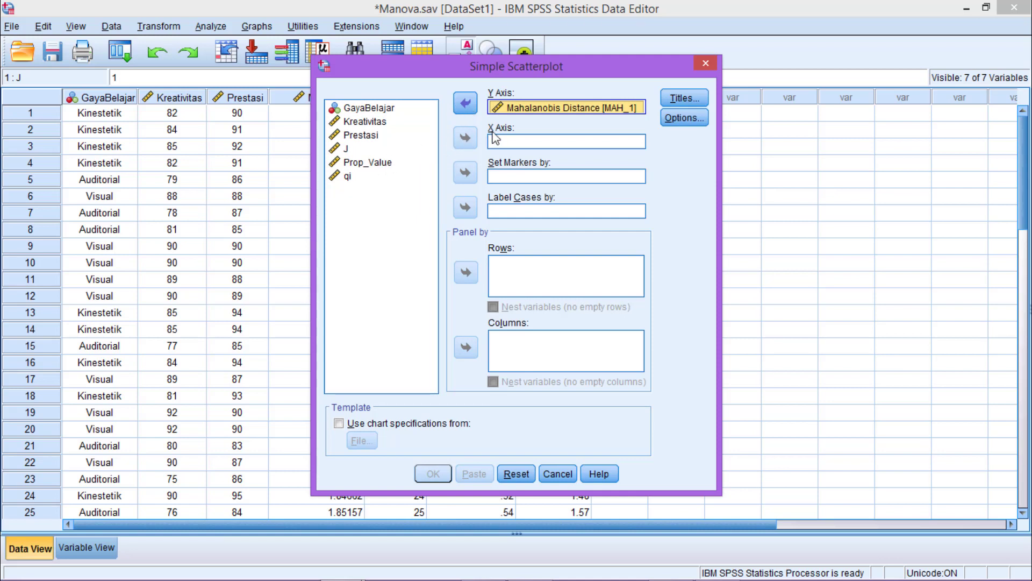
click(348, 177)
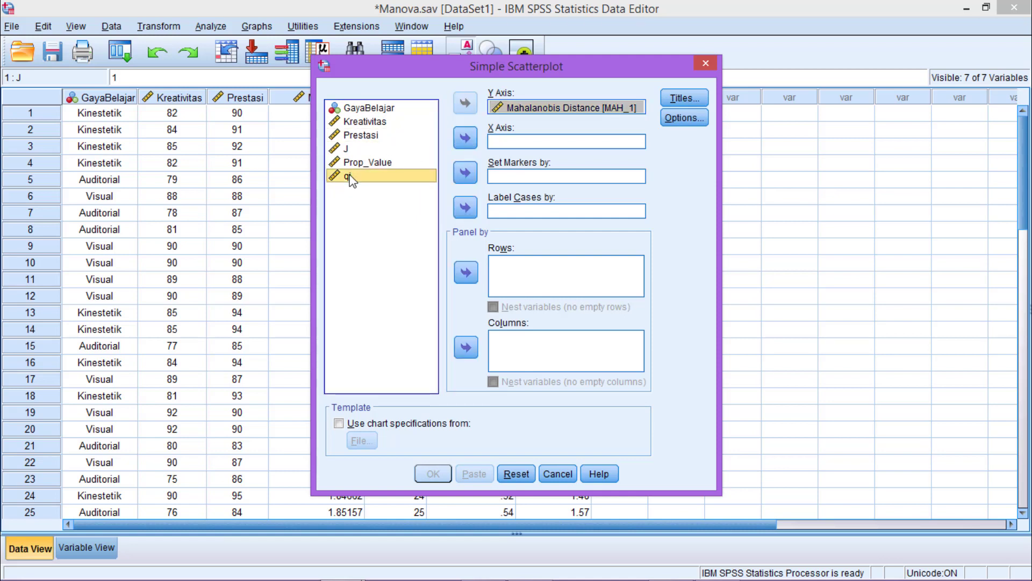
click(466, 138)
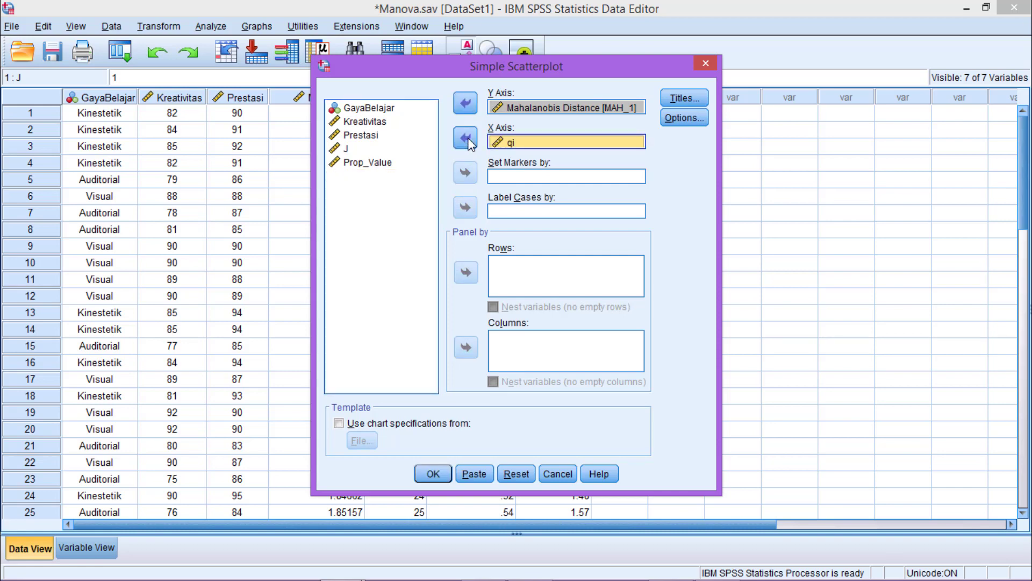
click(436, 475)
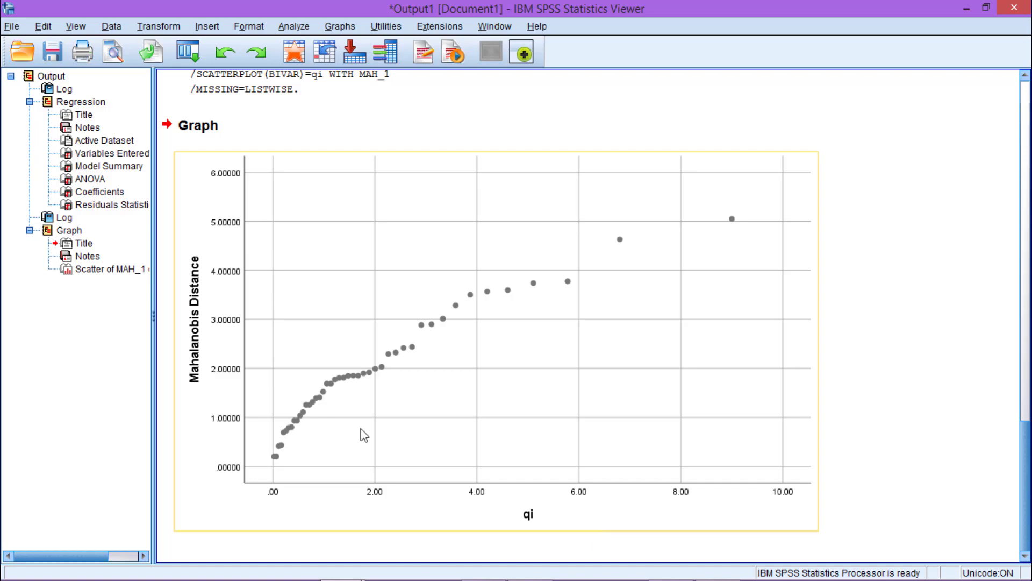
Open the Mahalanobis Distance versus qi scatterplot for editing, add a linear fit line at total, and close the chart editor.
click(437, 517)
double_click(437, 518)
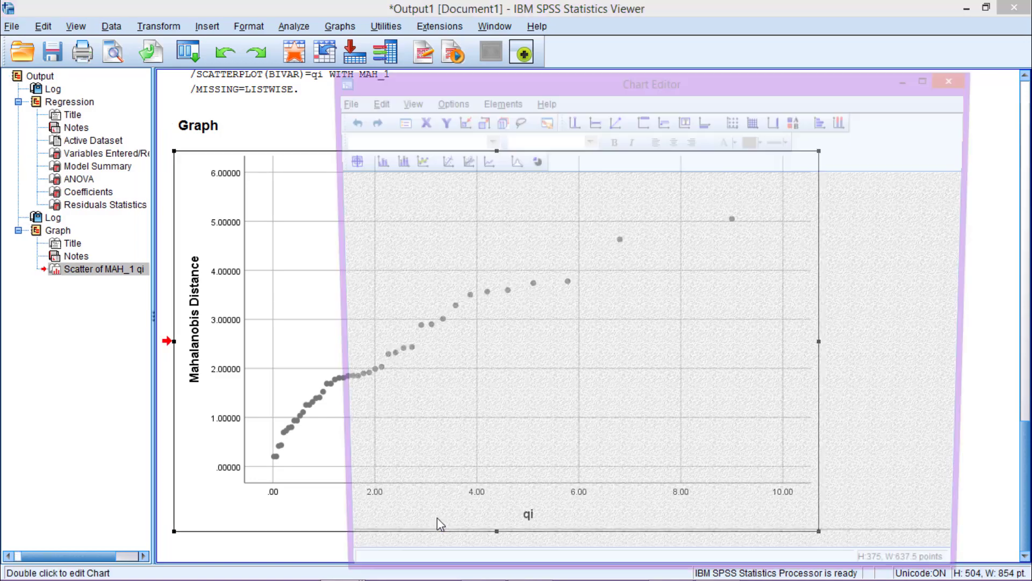
click(491, 103)
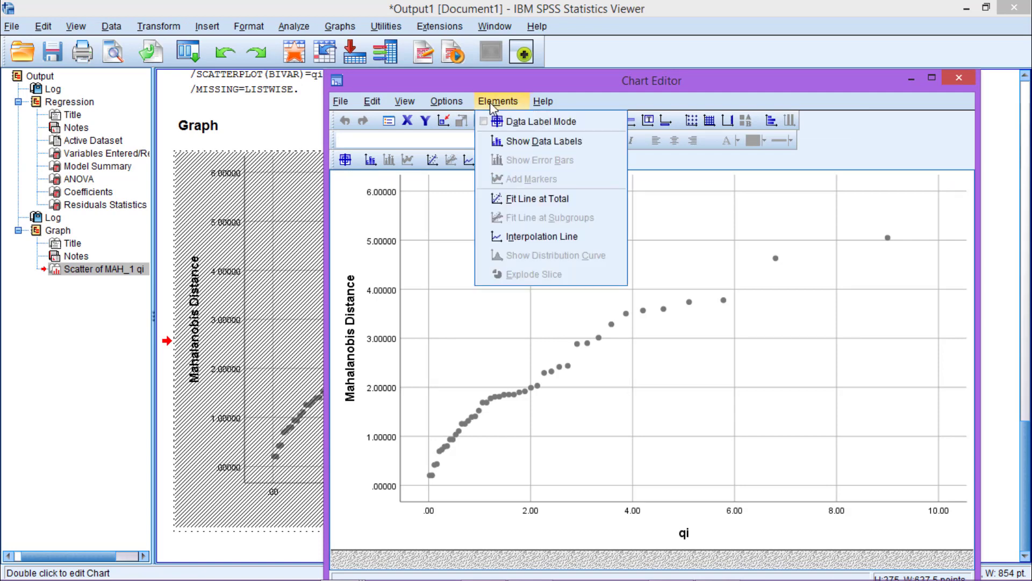
click(518, 202)
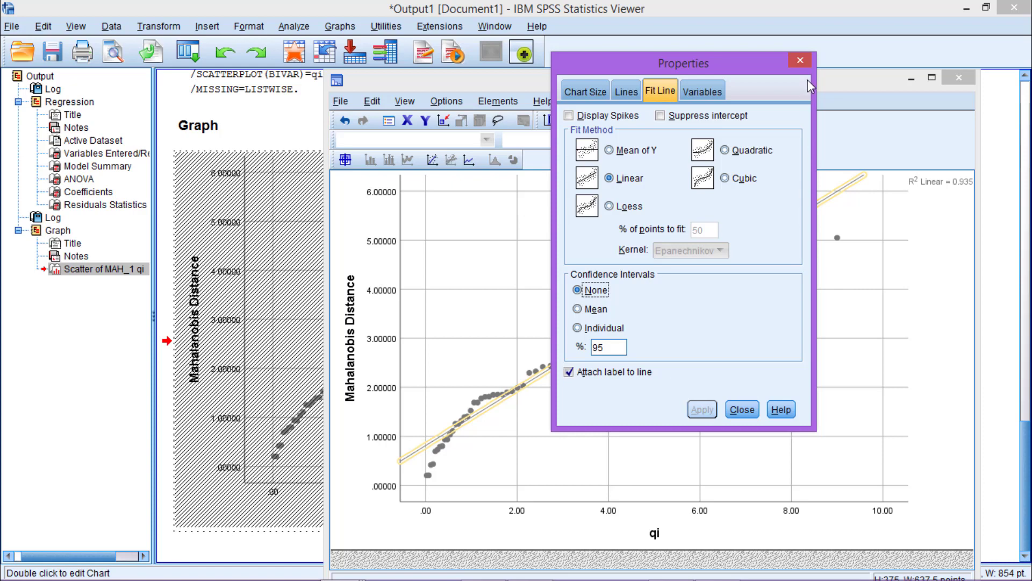
click(800, 60)
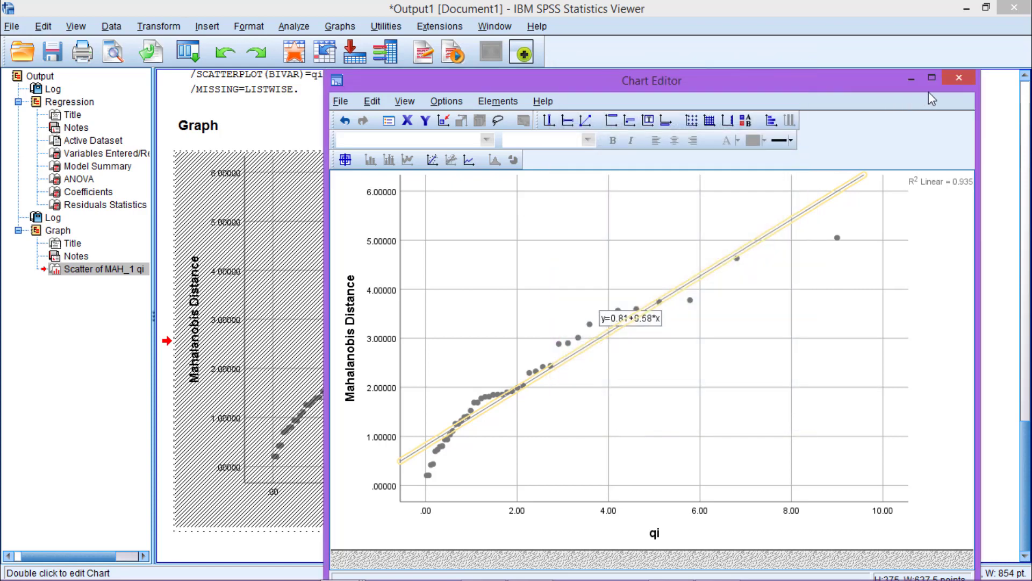
click(958, 79)
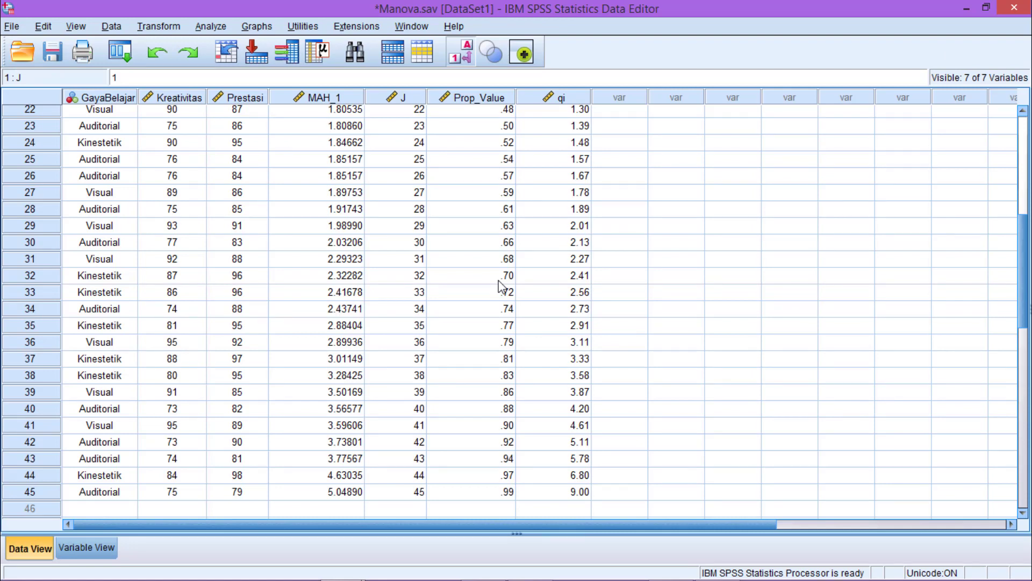
Compare the MAH_1 and qi values of cases 45 and 44 in the data.
click(341, 498)
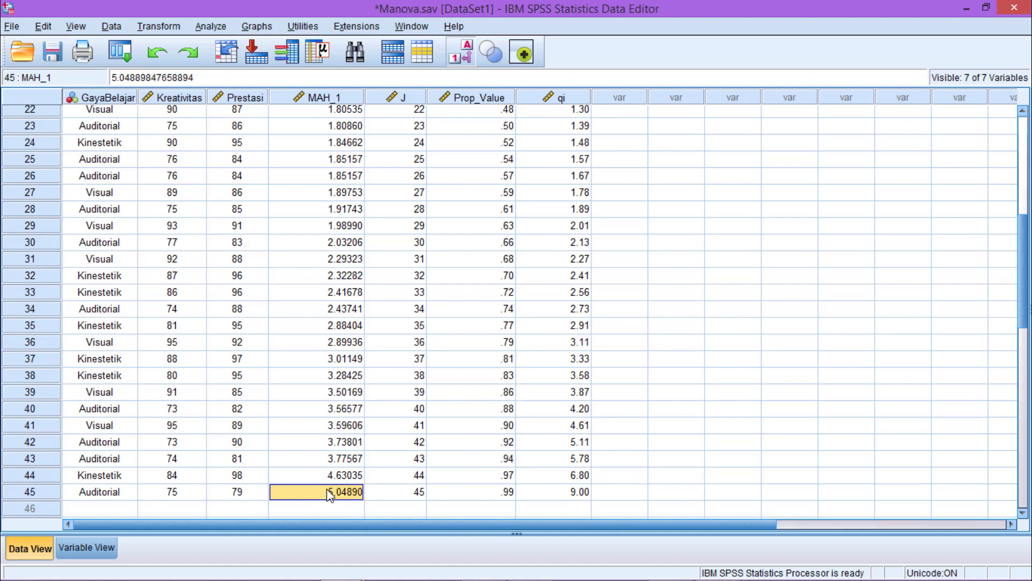
click(580, 496)
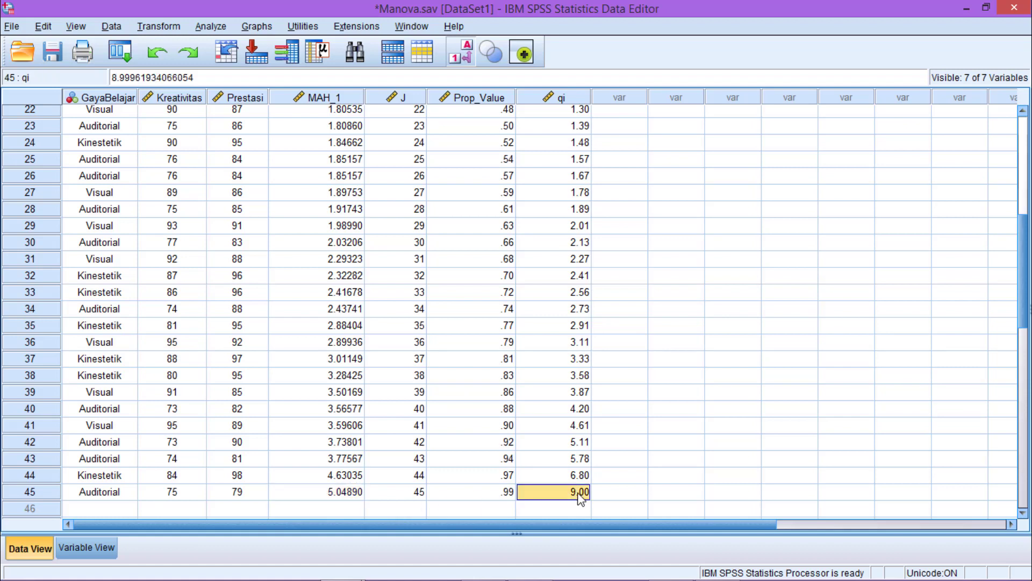
click(334, 476)
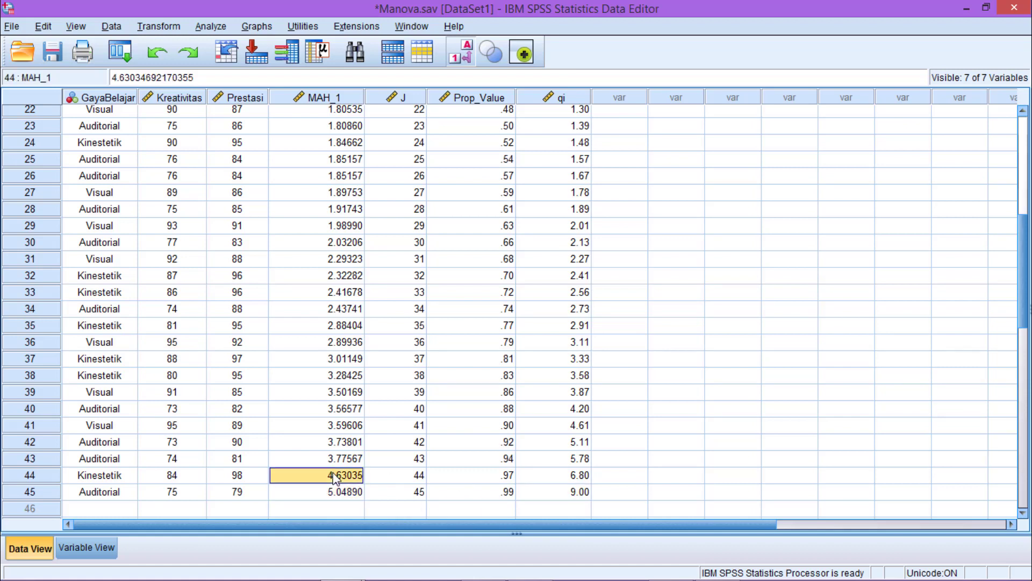
click(572, 479)
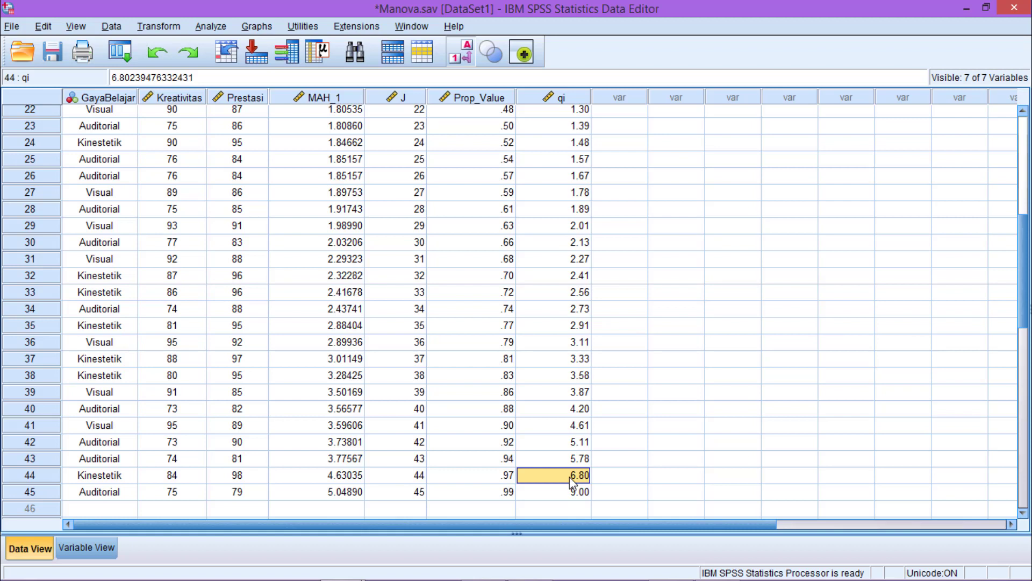
Set up a multivariate general linear model with Kreativitas and Prestasi as dependent variables and GayaBelajar as fixed factor.
click(212, 28)
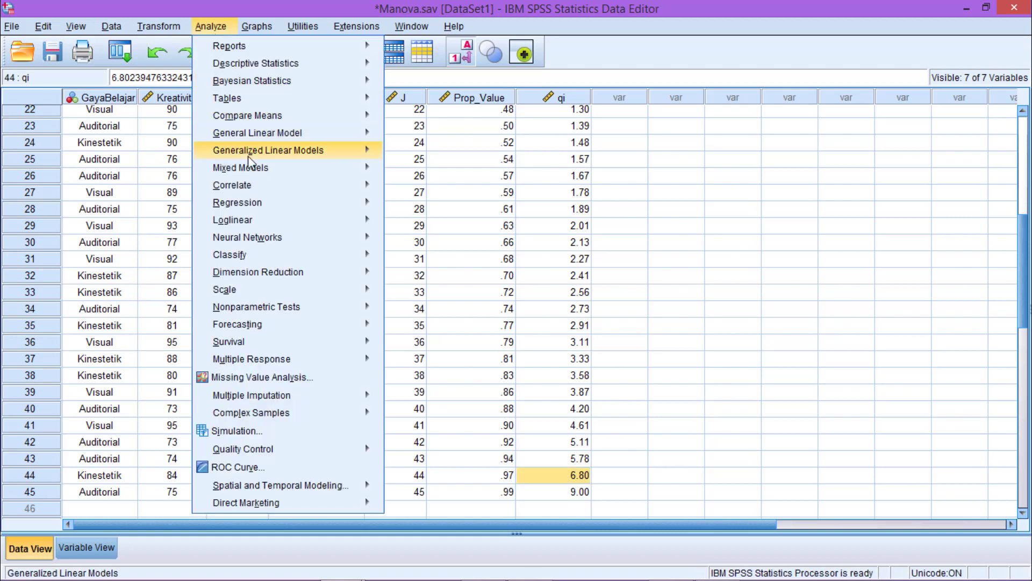
mouse_move(276, 135)
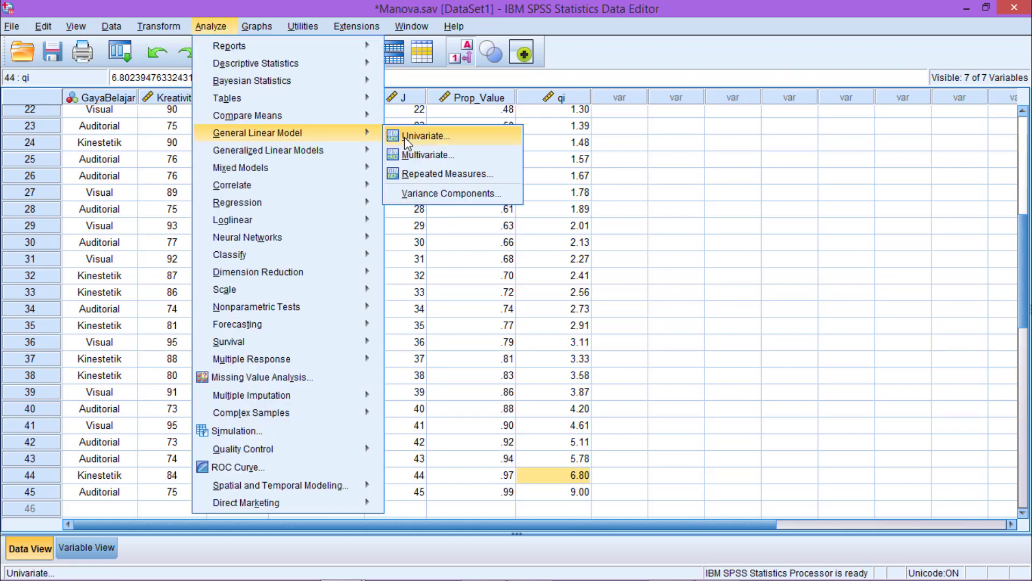
click(425, 154)
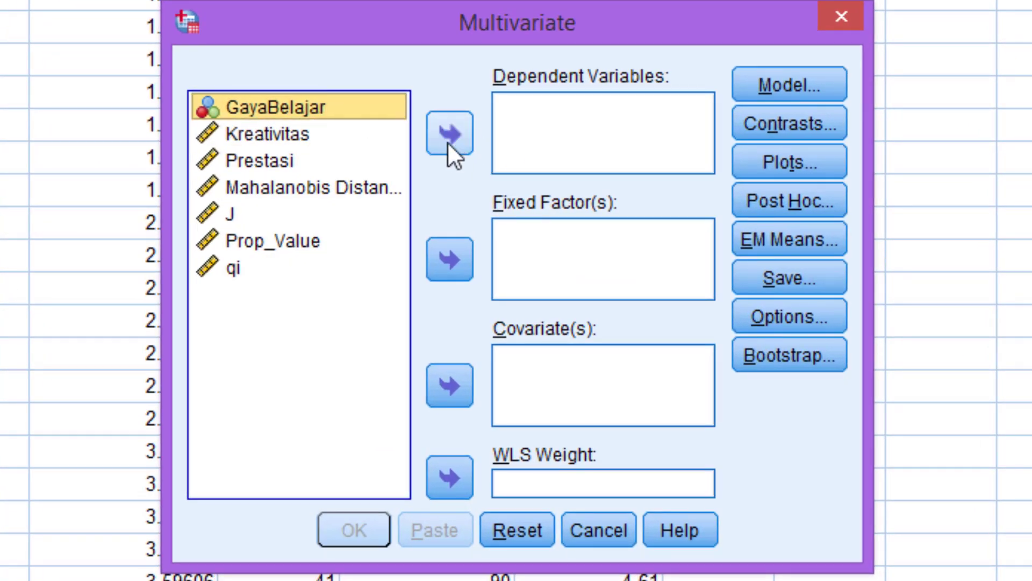
click(279, 137)
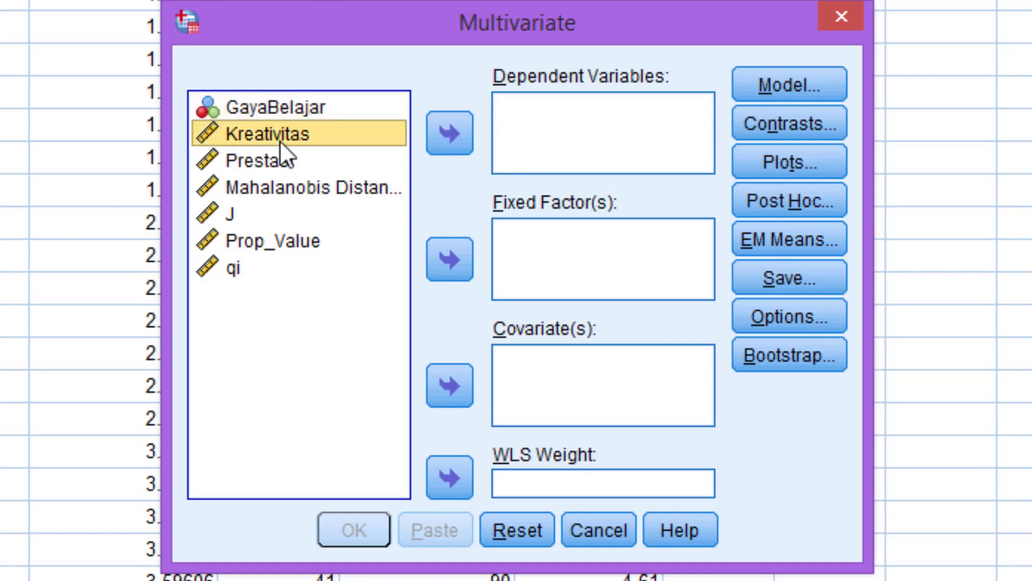
shift+click(280, 160)
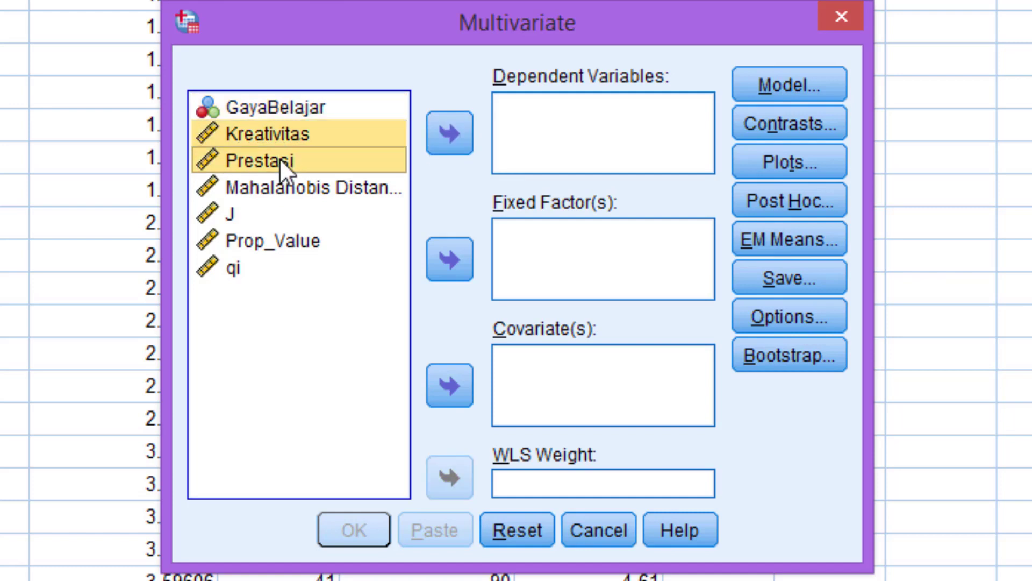
click(452, 134)
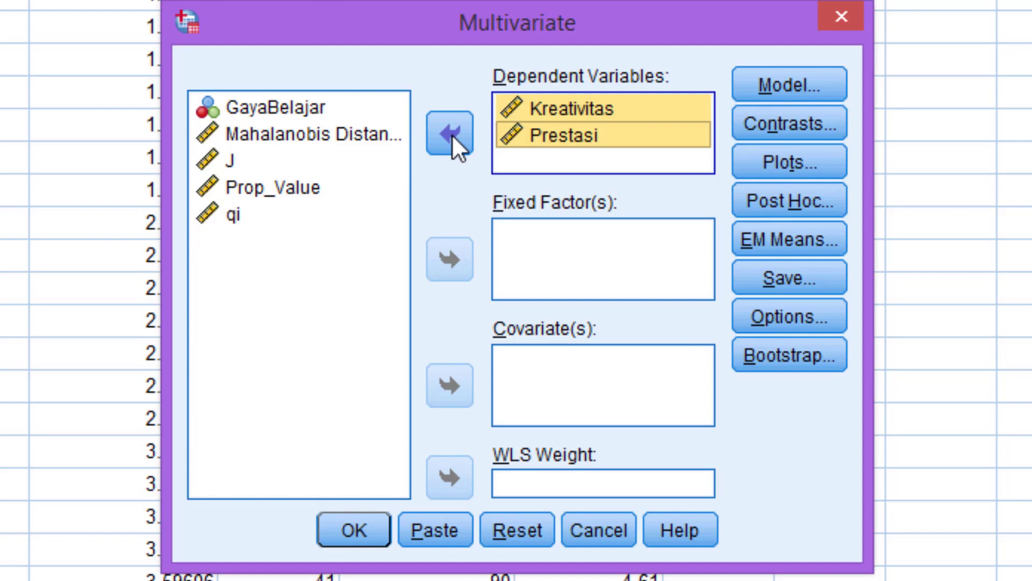
click(317, 106)
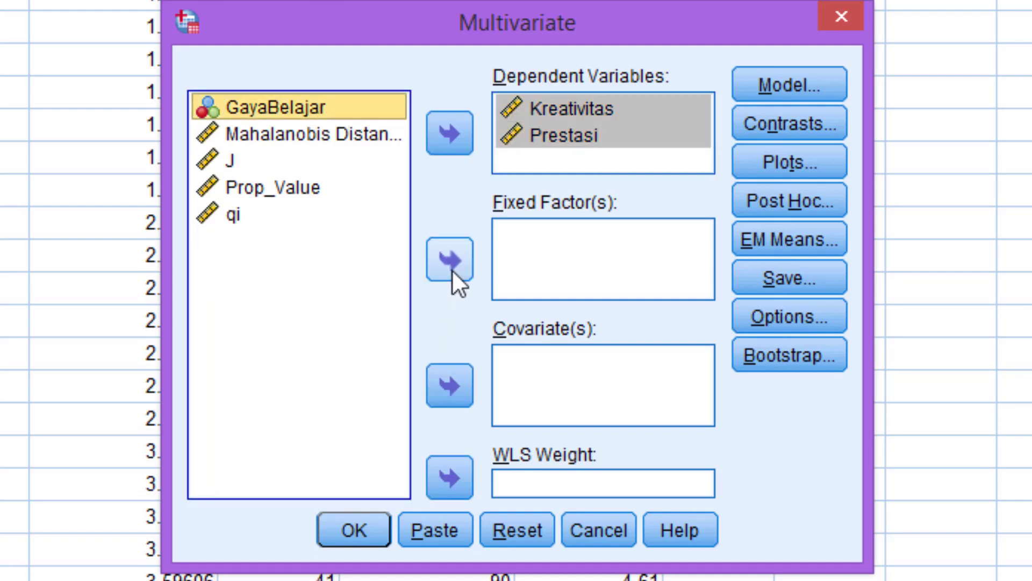
click(451, 259)
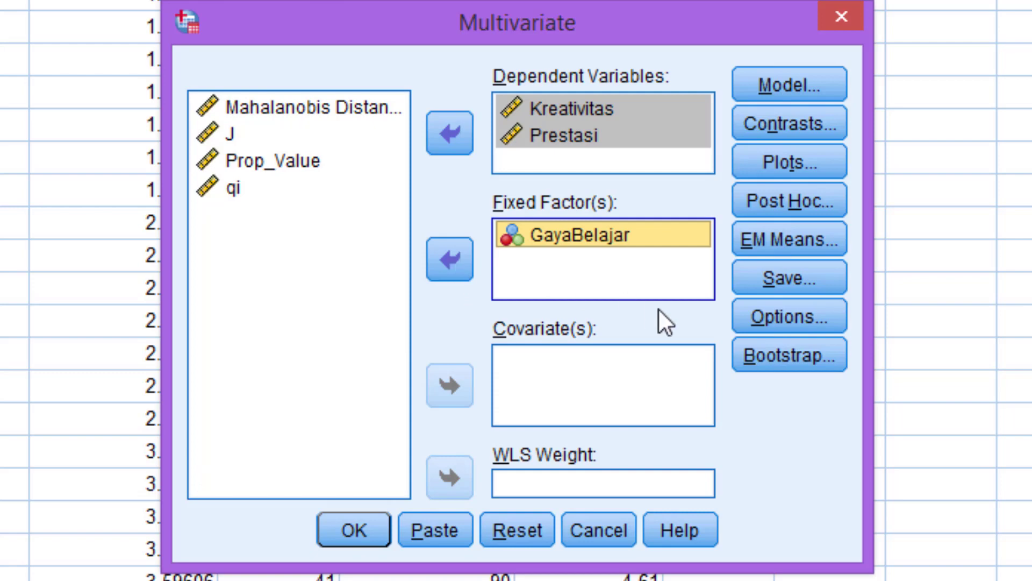
Enable homogeneity tests in the multivariate options and run the analysis.
click(803, 316)
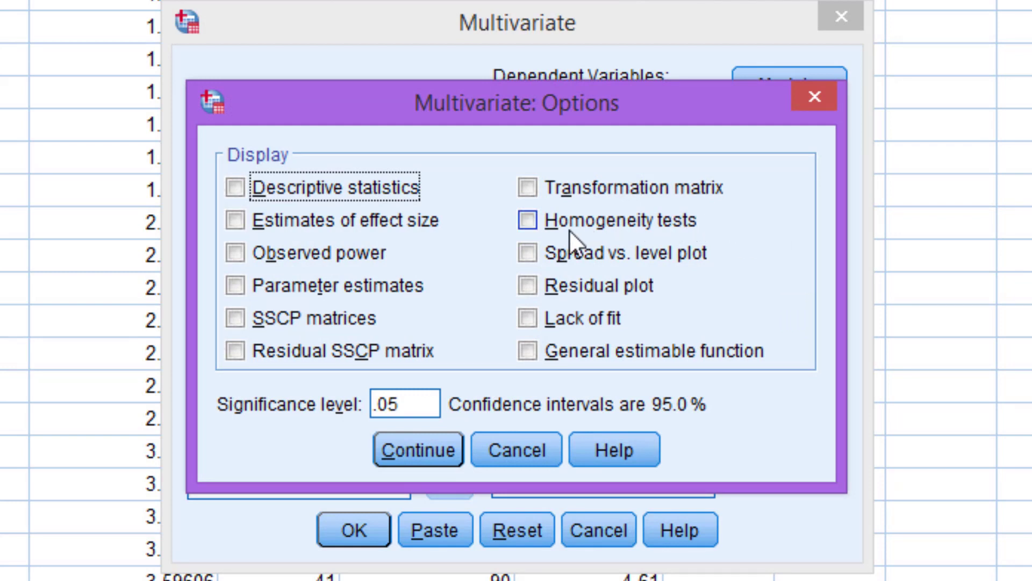
click(529, 224)
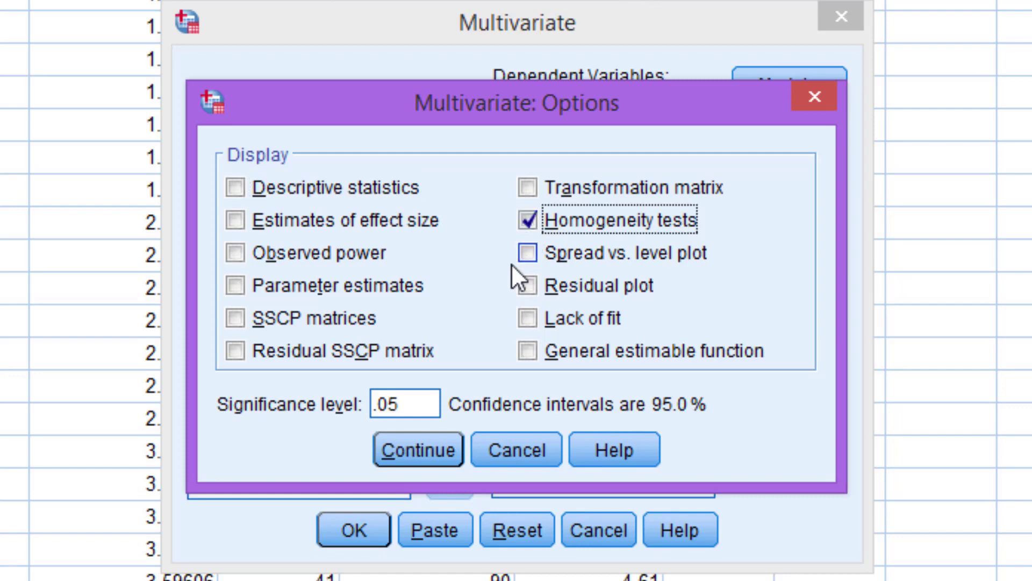
click(425, 458)
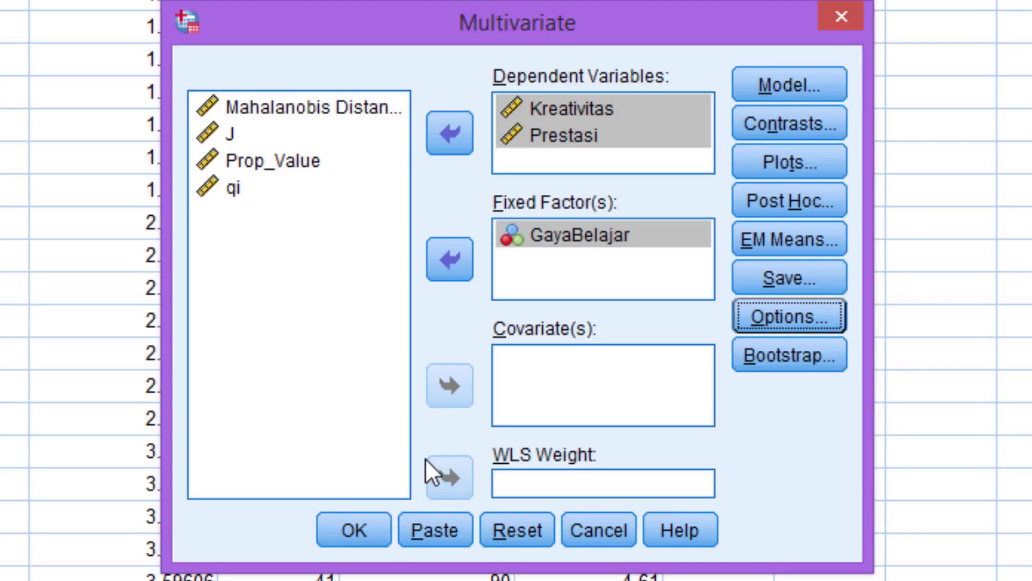
click(357, 530)
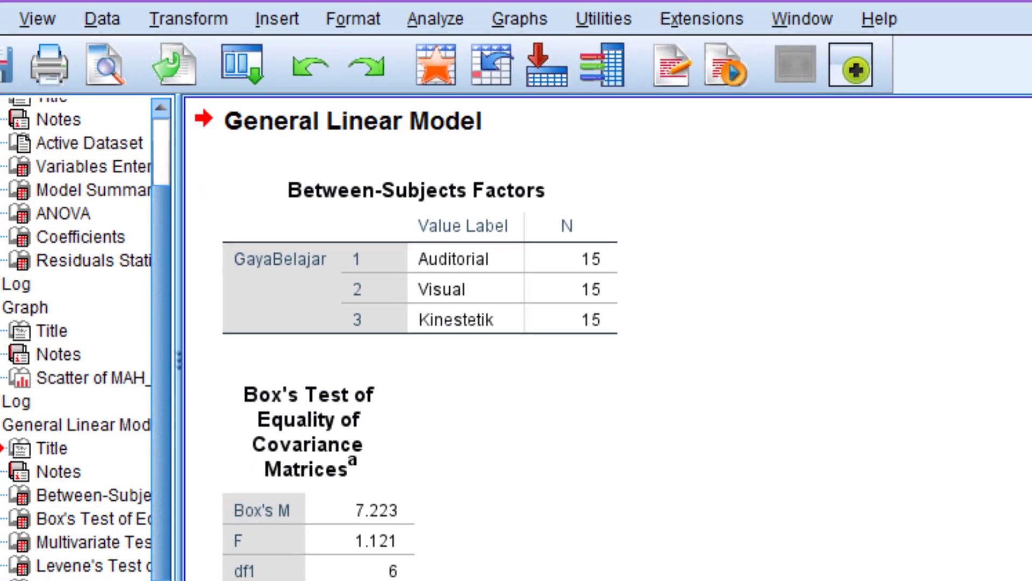
Select the Box's Test of Equality of Covariance Matrices table in the General Linear Model output to examine it.
click(810, 108)
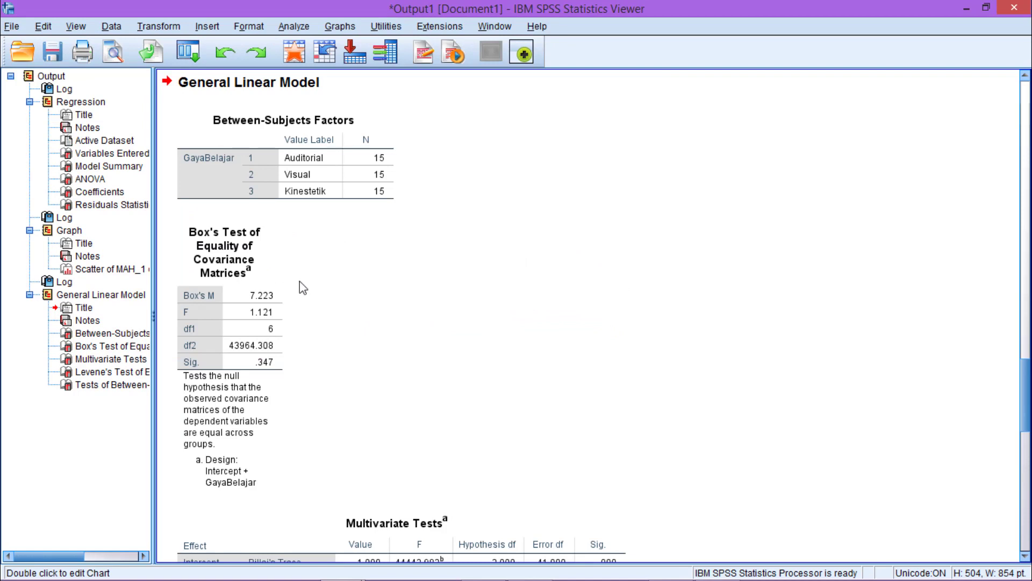
click(270, 264)
click(275, 262)
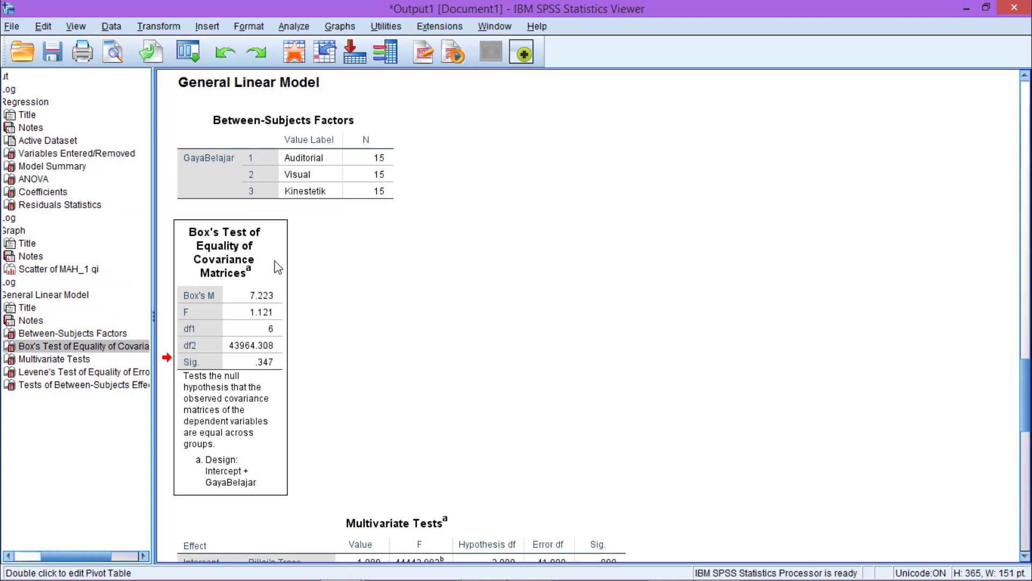